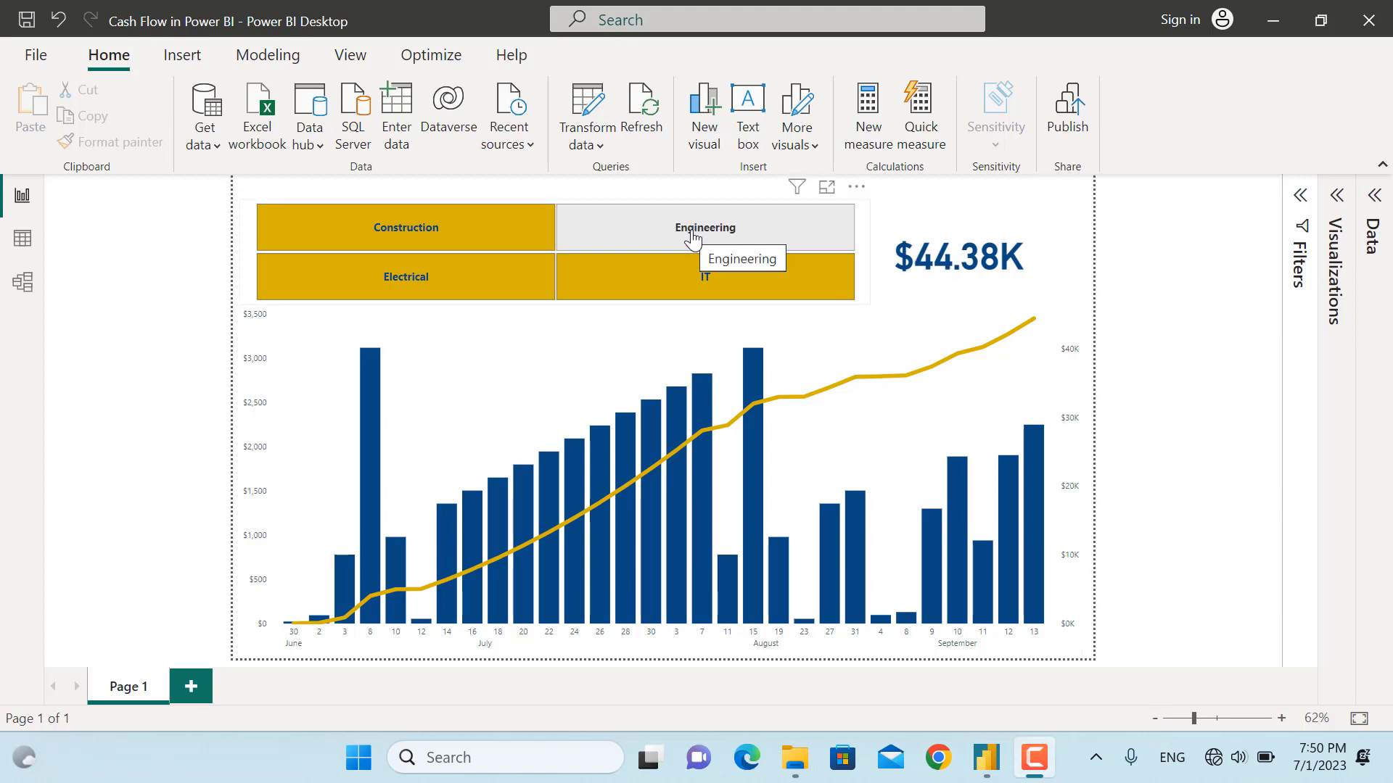
- Preview the finished cash flow report by filtering it to Engineering, switching to Electrical, and clearing the category filter
click(690, 235)
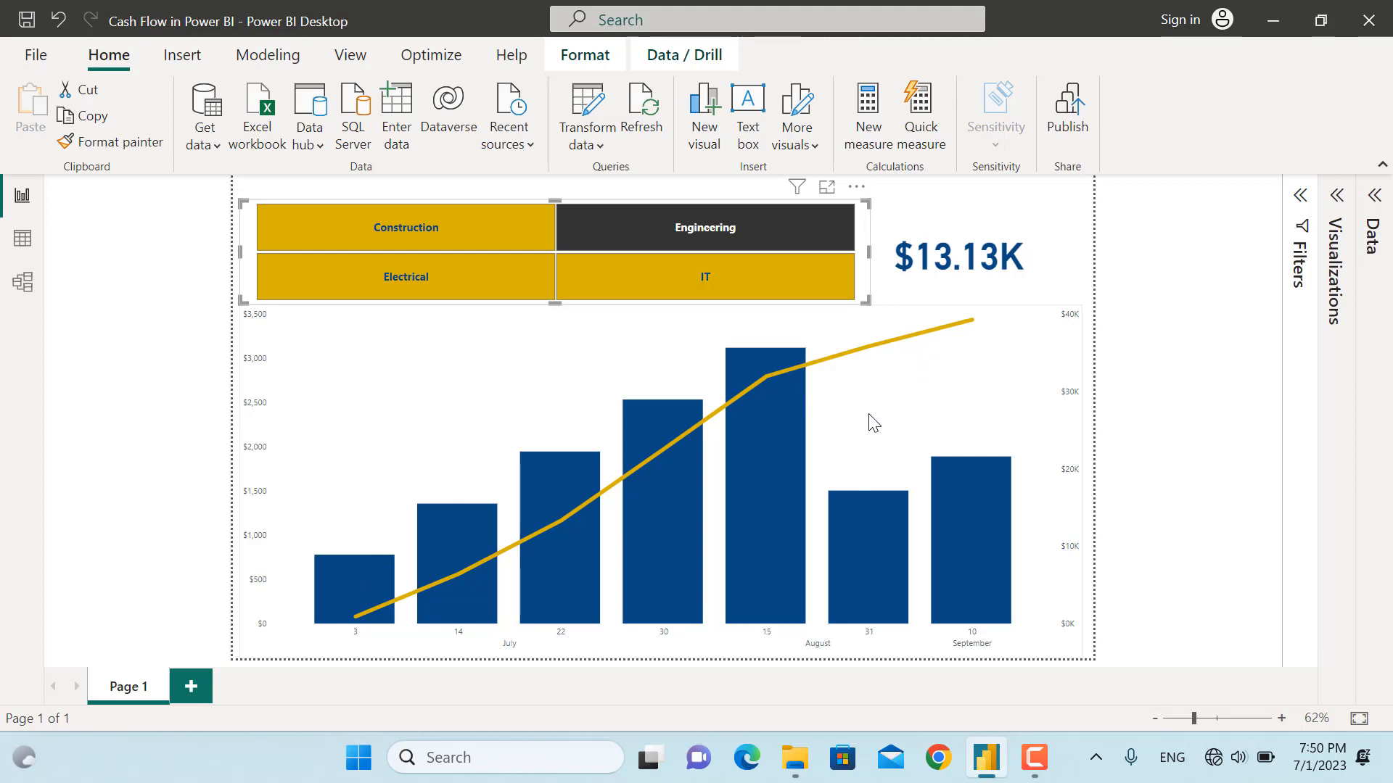
click(466, 294)
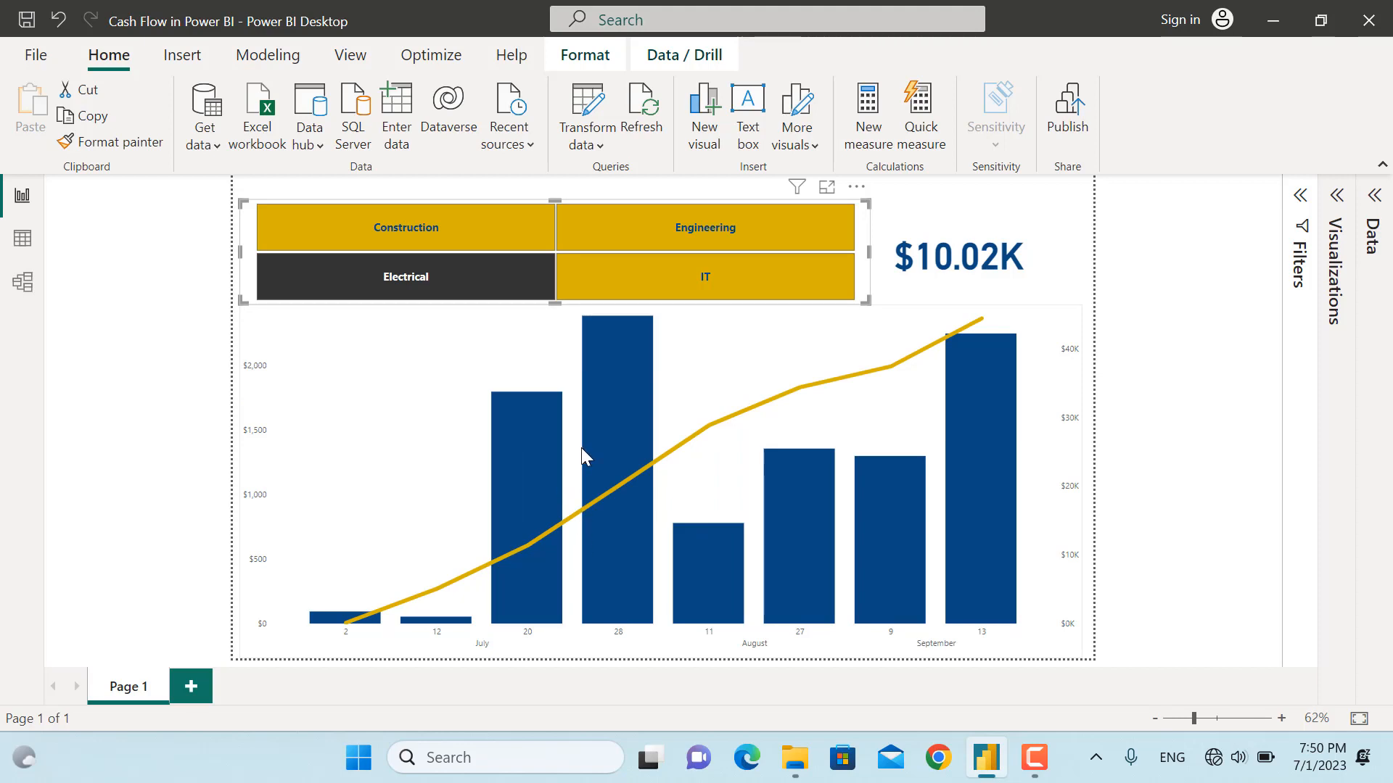
mouse_move(591, 443)
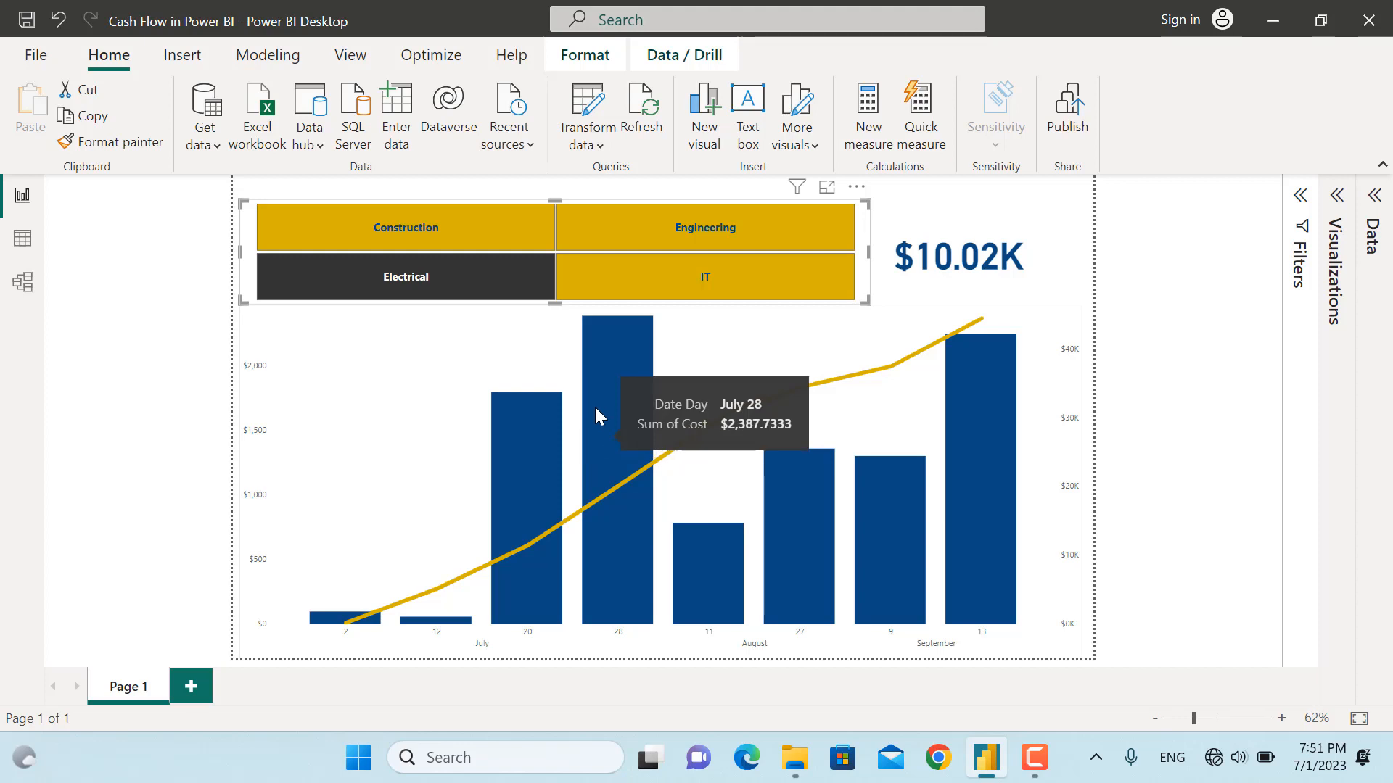
click(461, 280)
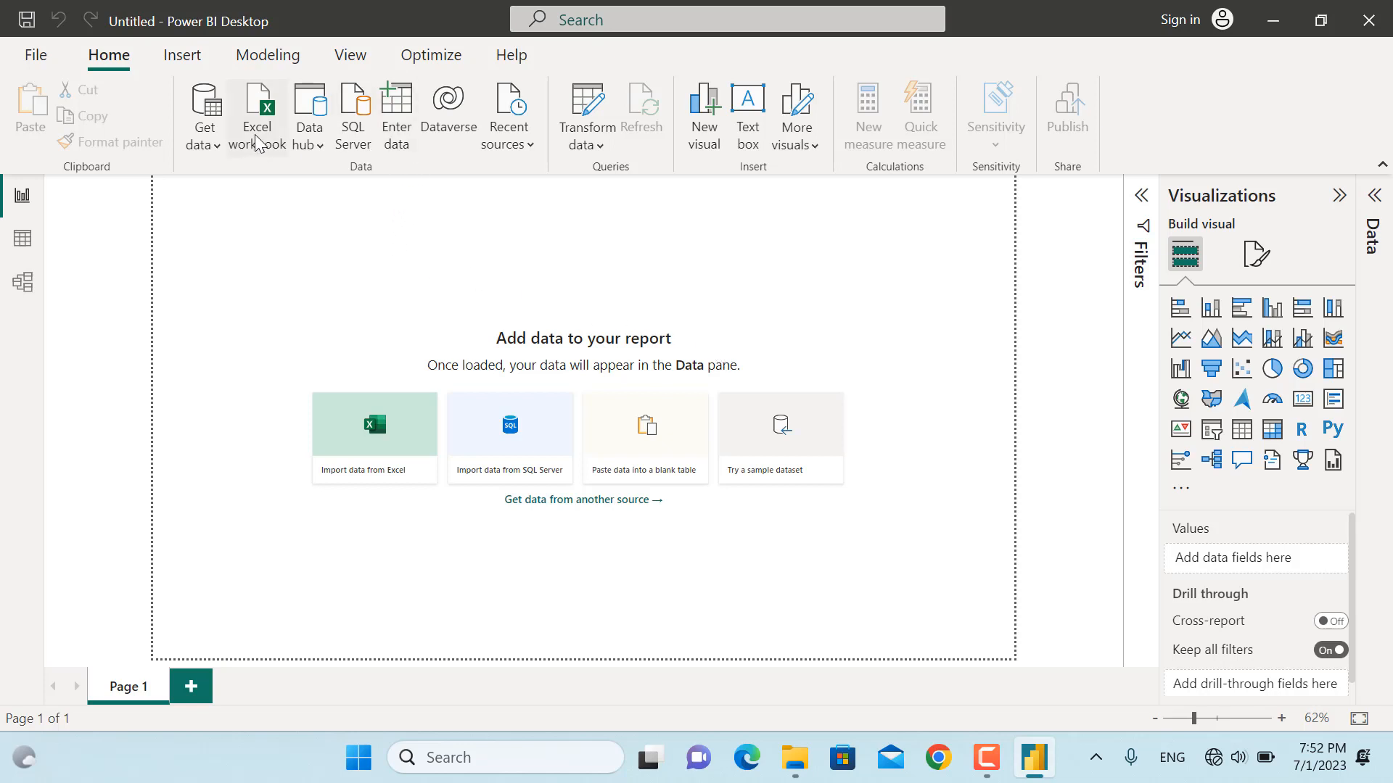
- Import Sheet2 from the Cash Flow Data Excel workbook and open it for transformation
click(266, 114)
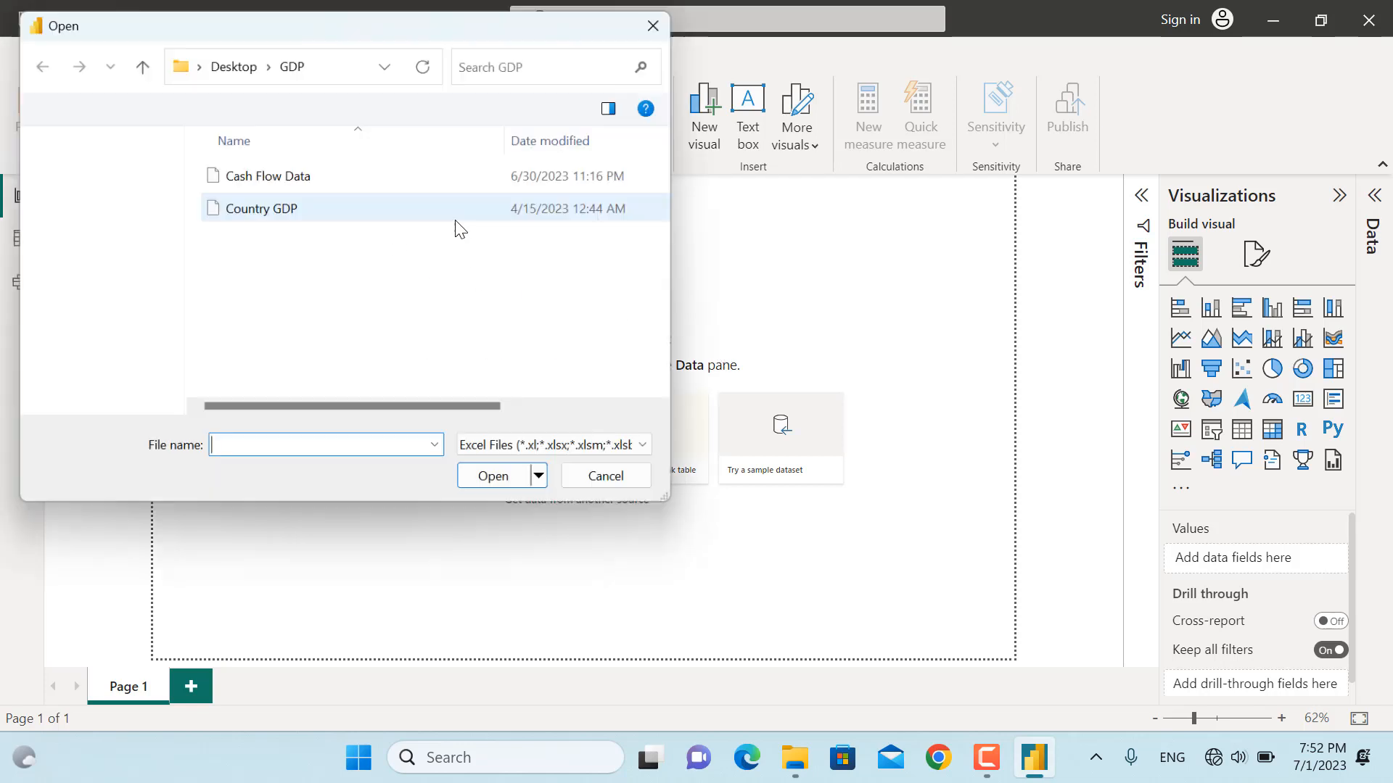
click(257, 180)
click(500, 487)
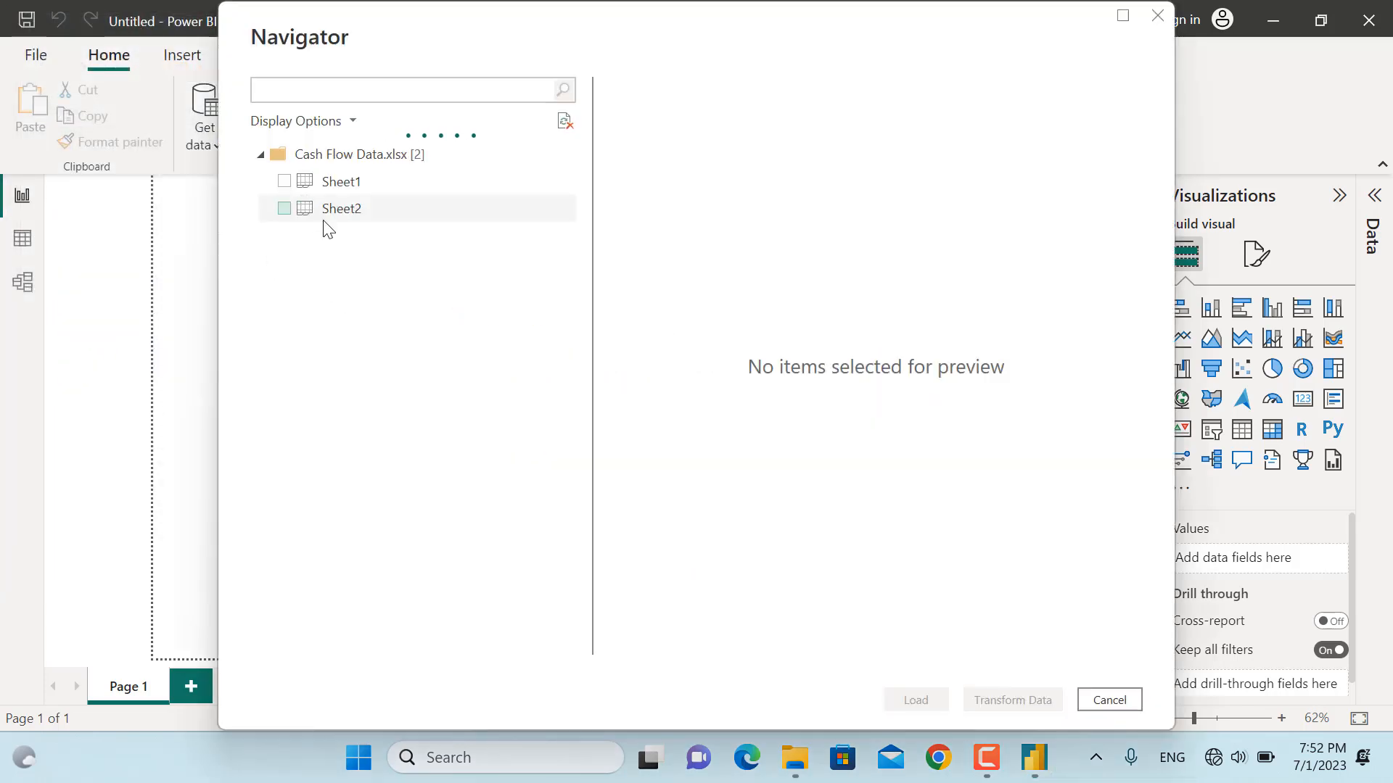
click(285, 209)
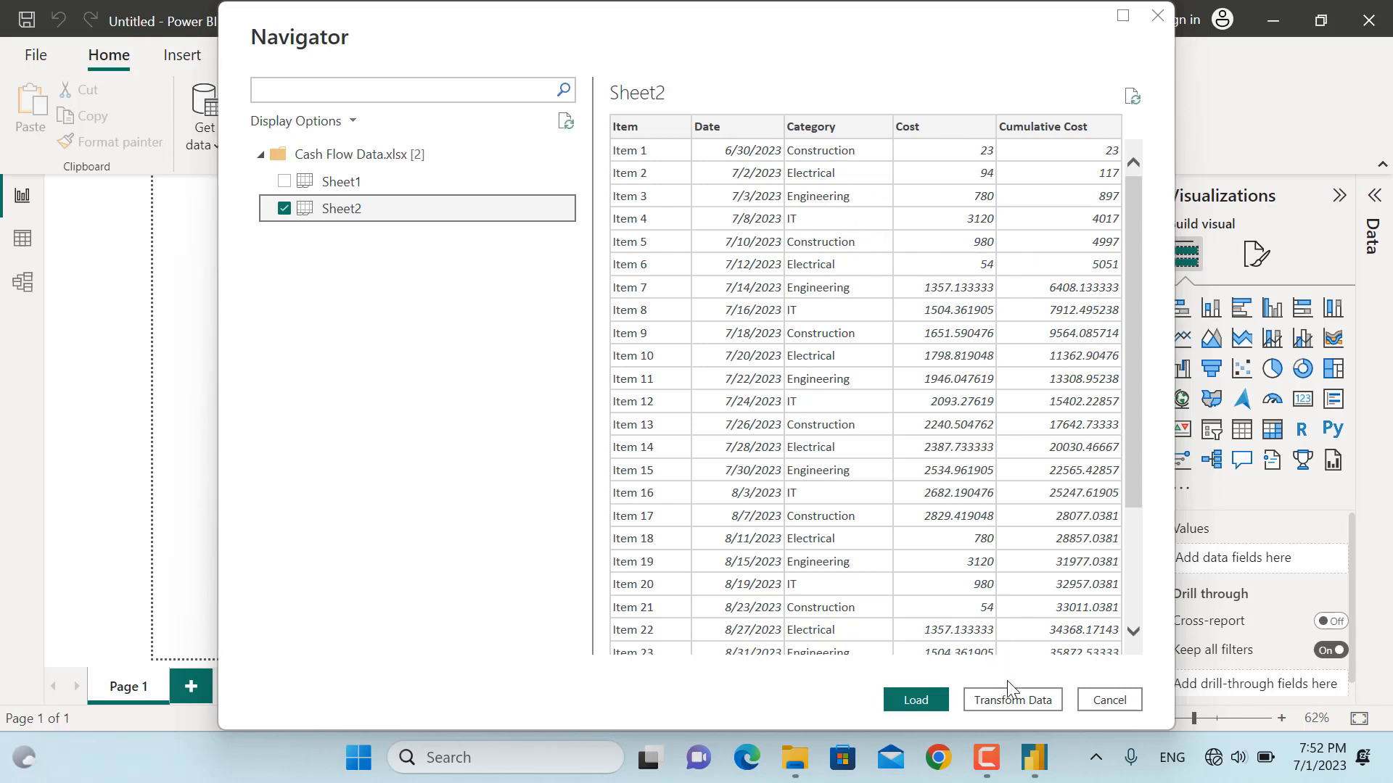
click(1010, 699)
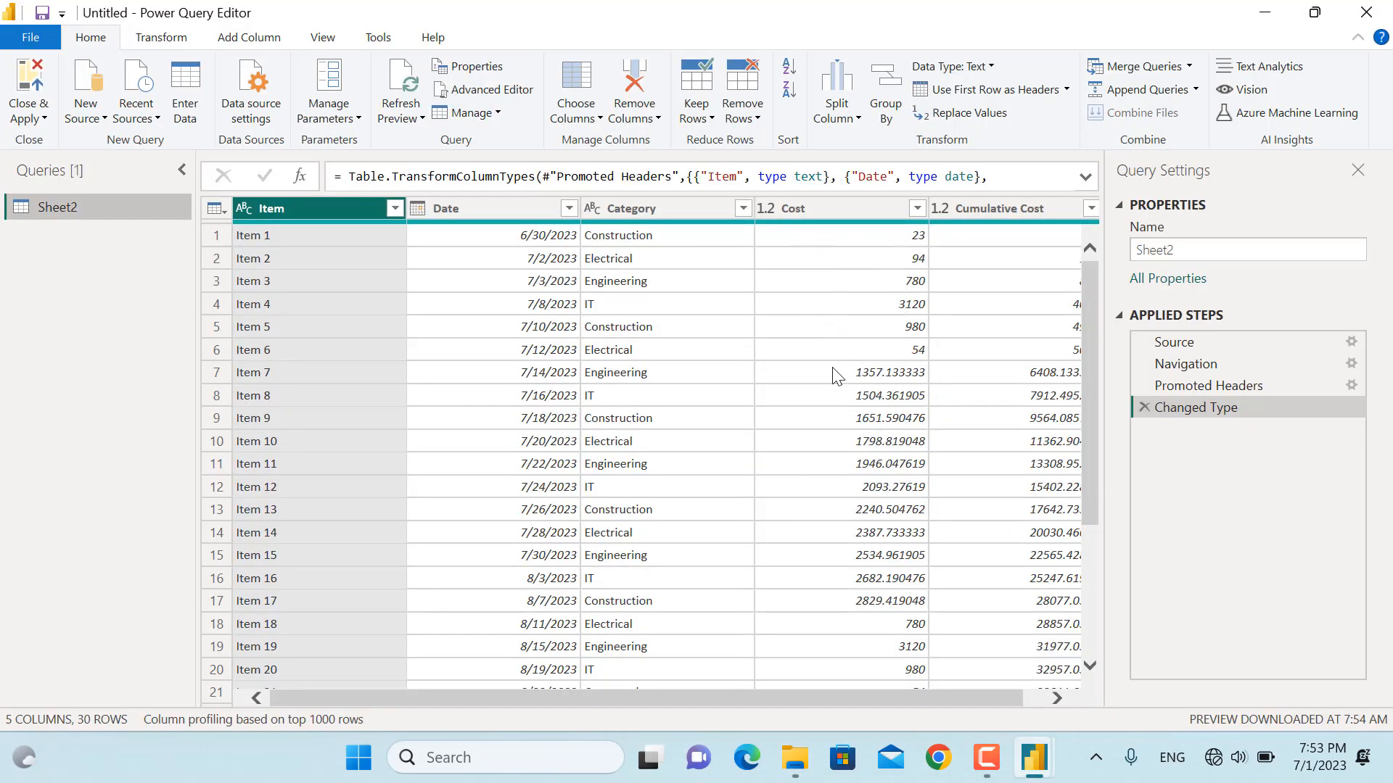
- Change the Cost and Cumulative Cost columns to Fixed decimal number, adding the conversion as a new step
click(769, 206)
click(769, 206)
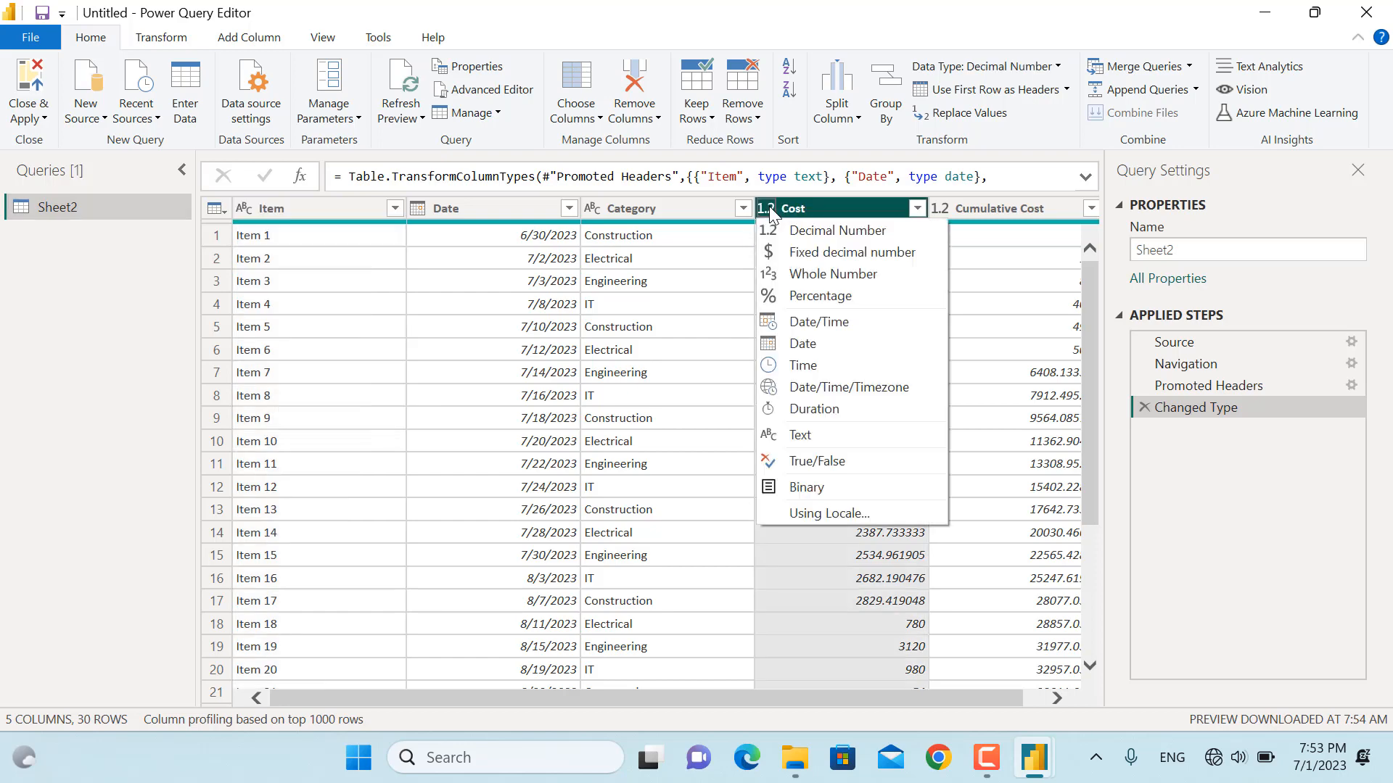
click(821, 254)
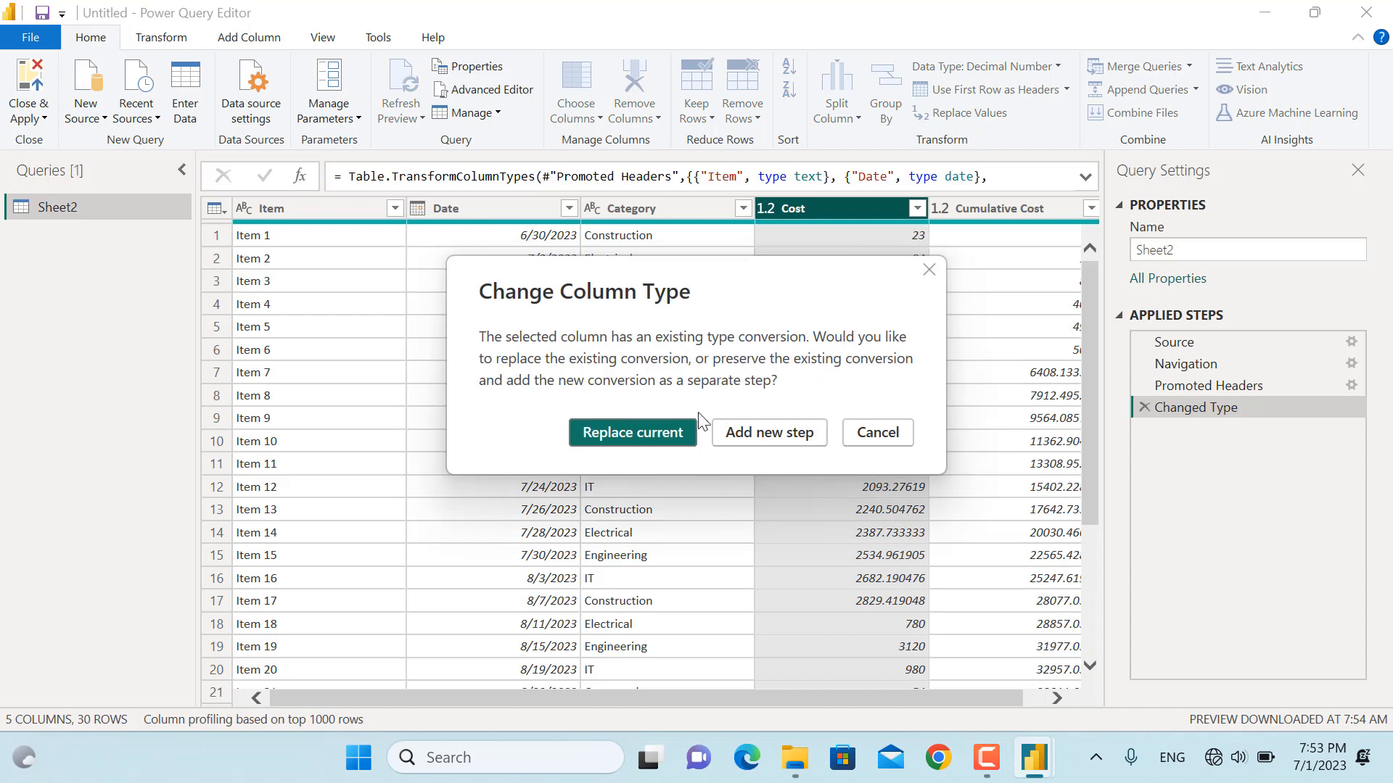
click(776, 432)
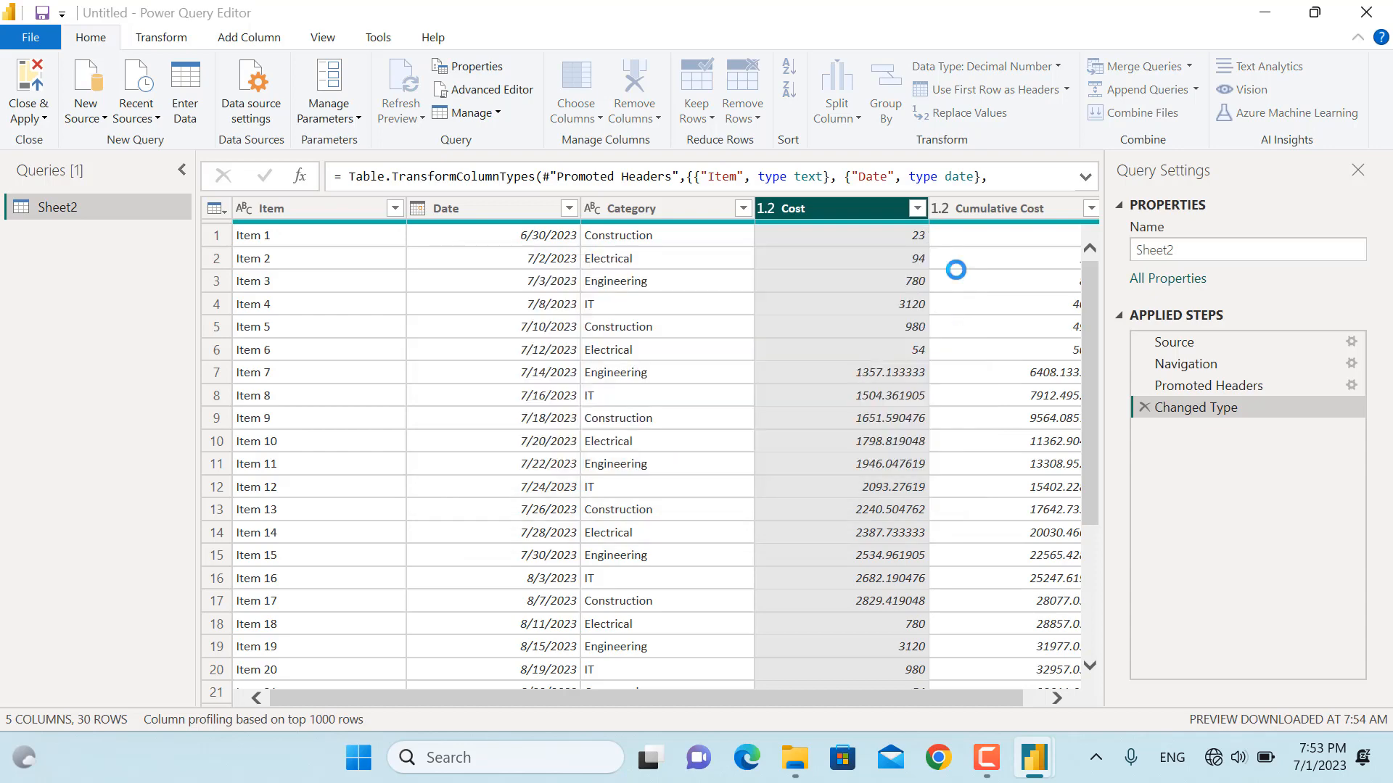
click(938, 203)
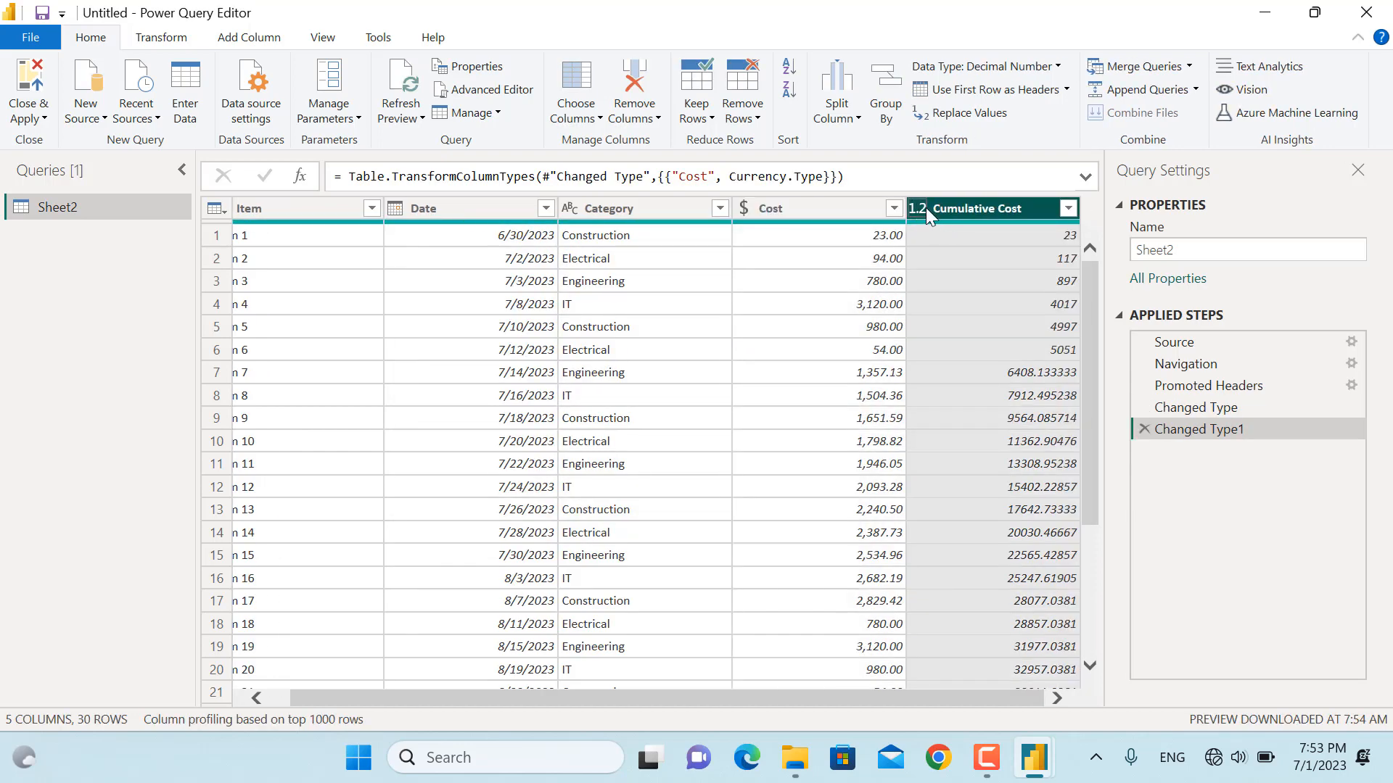
click(925, 207)
click(966, 254)
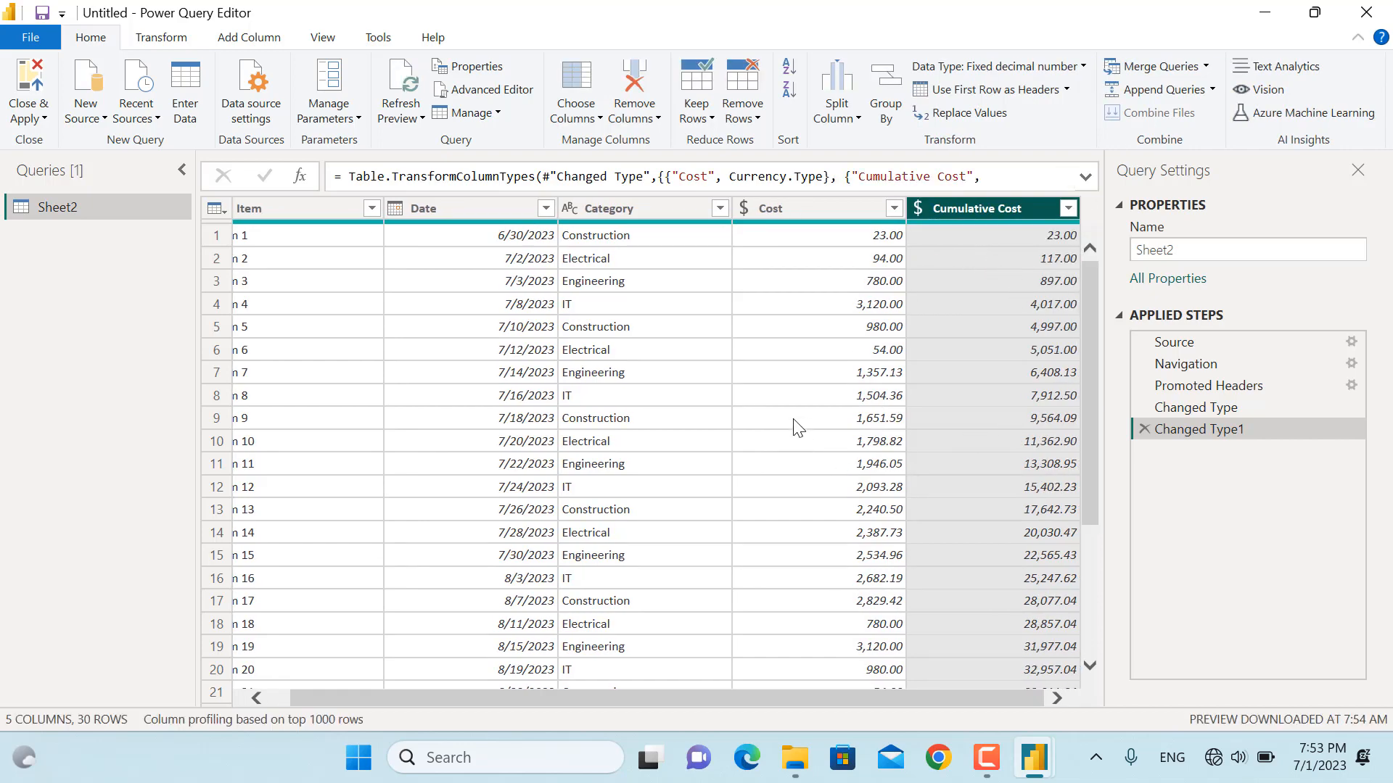
- Look through the Sheet2 rows, close the query editor and apply its changes to the report
scroll(792, 428, down, 4)
scroll(781, 405, up, 4)
click(31, 80)
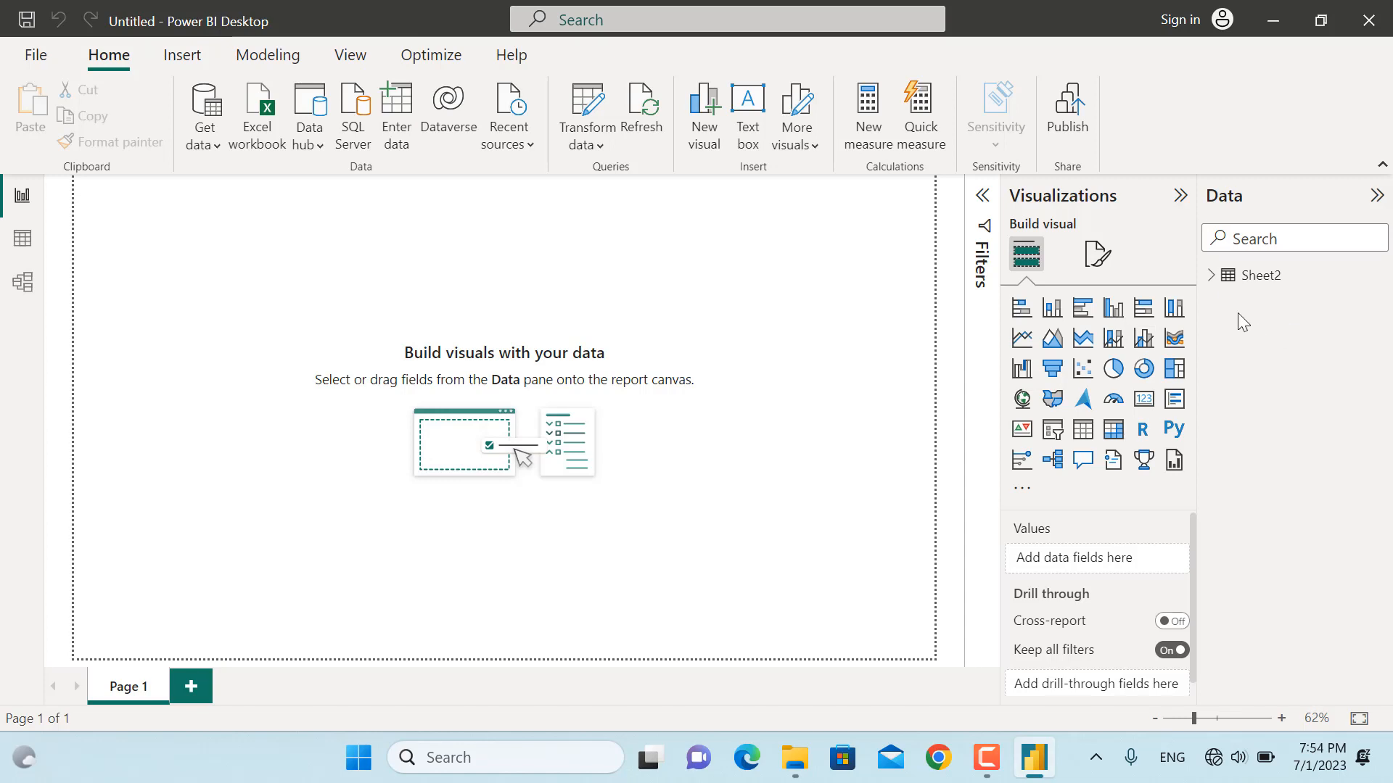
- Insert a line and clustered column chart and enlarge it across the page, leaving a free strip above it
click(1211, 277)
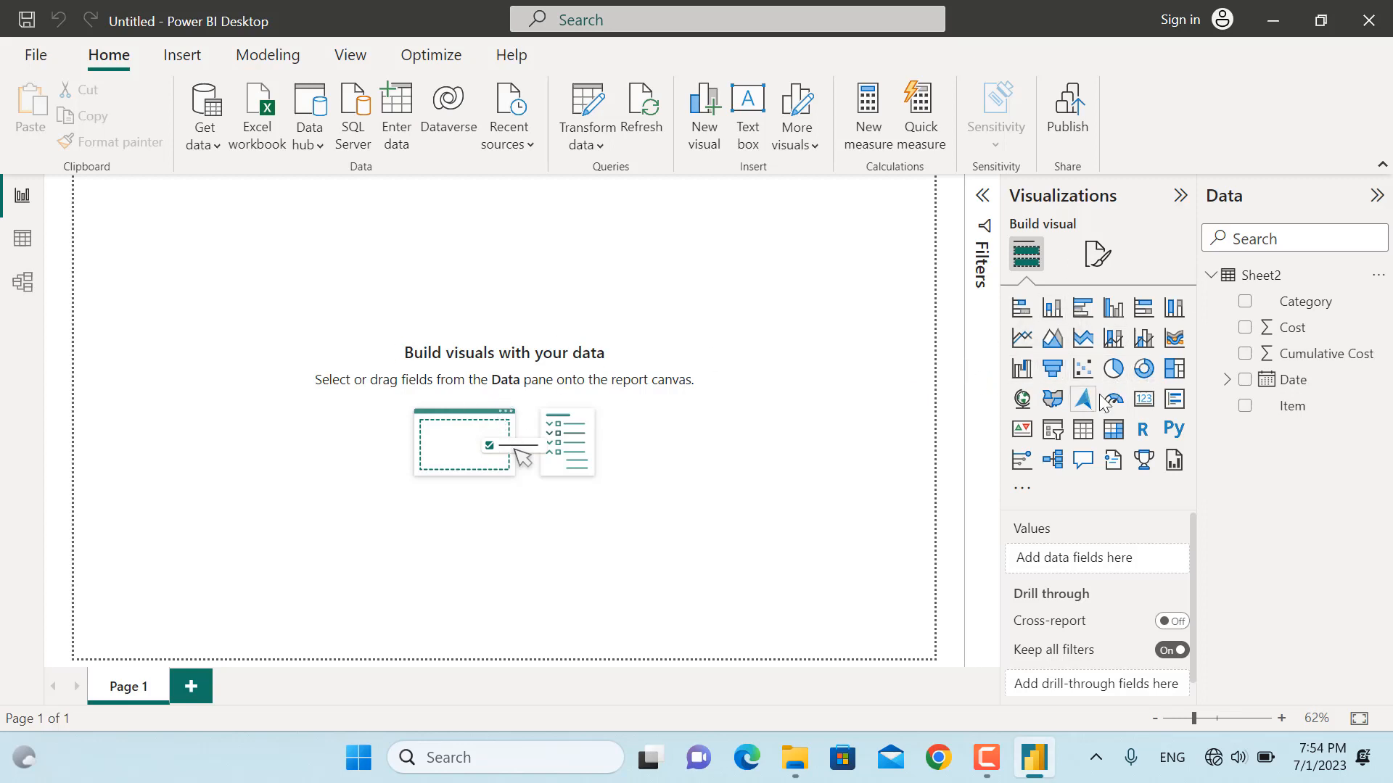
click(1146, 347)
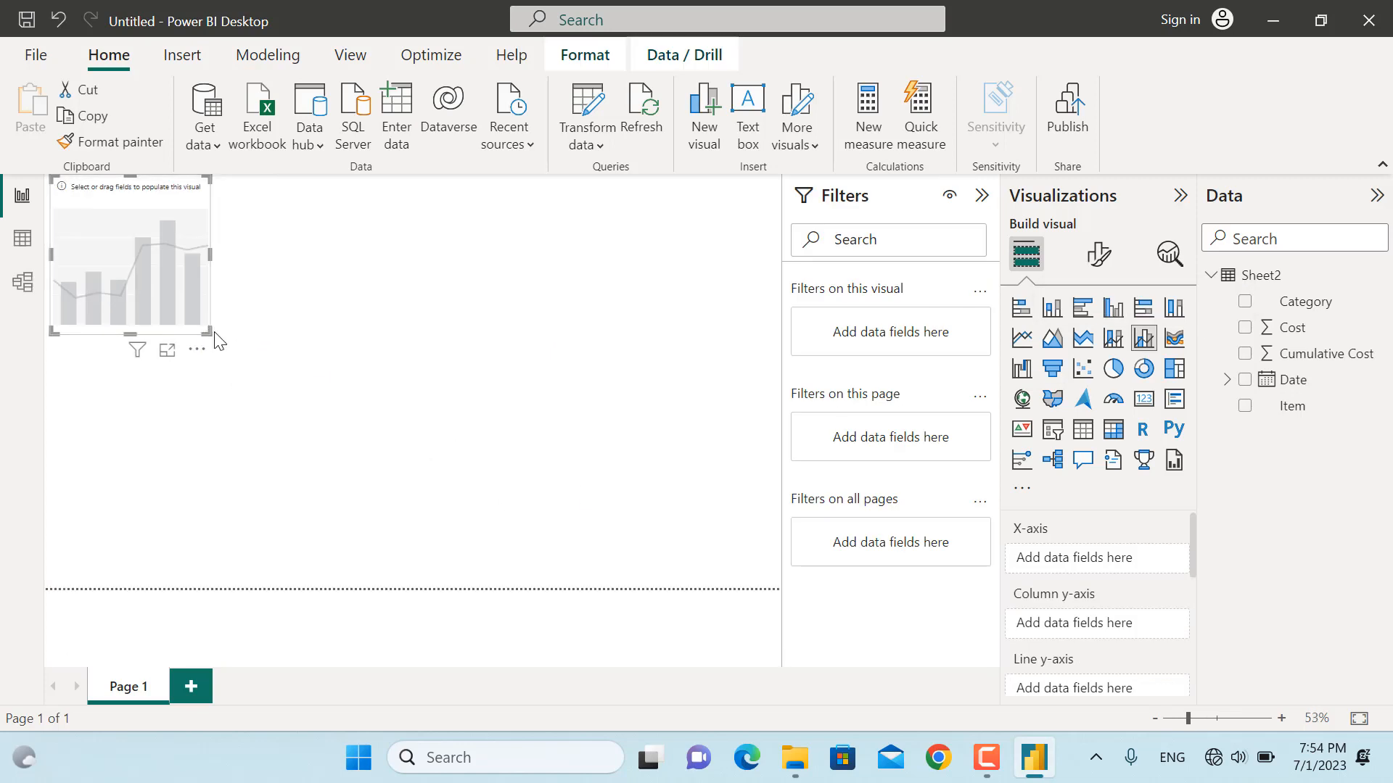
drag(210, 334, 651, 543)
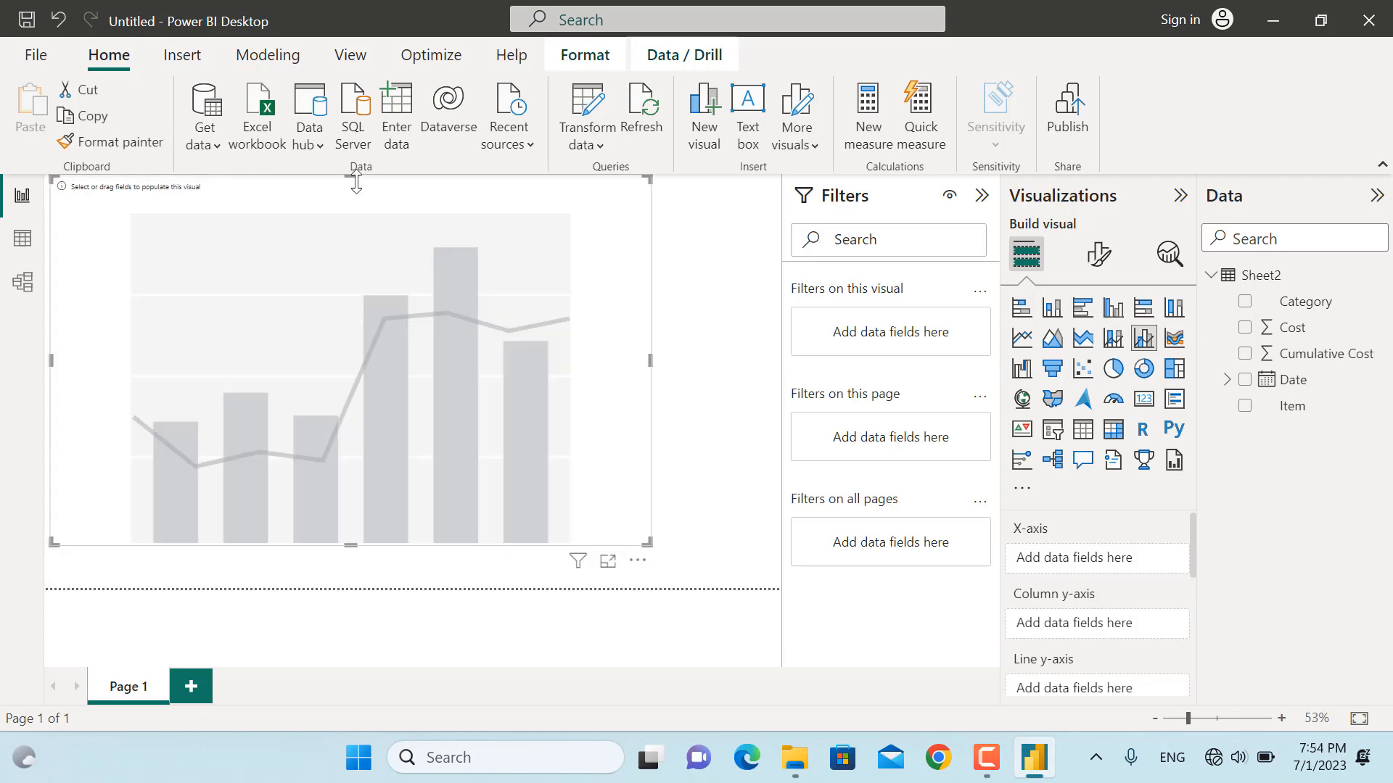
drag(351, 177, 370, 262)
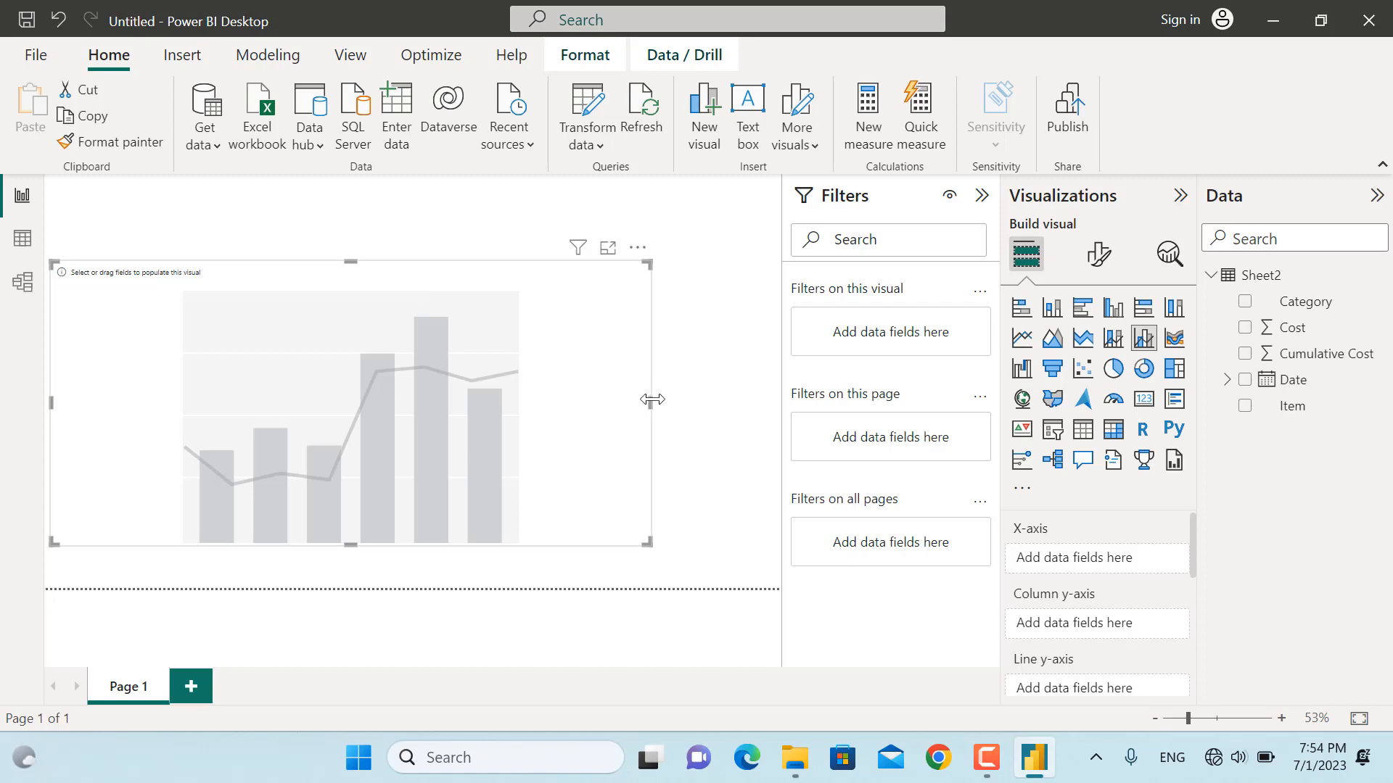
drag(651, 400, 740, 401)
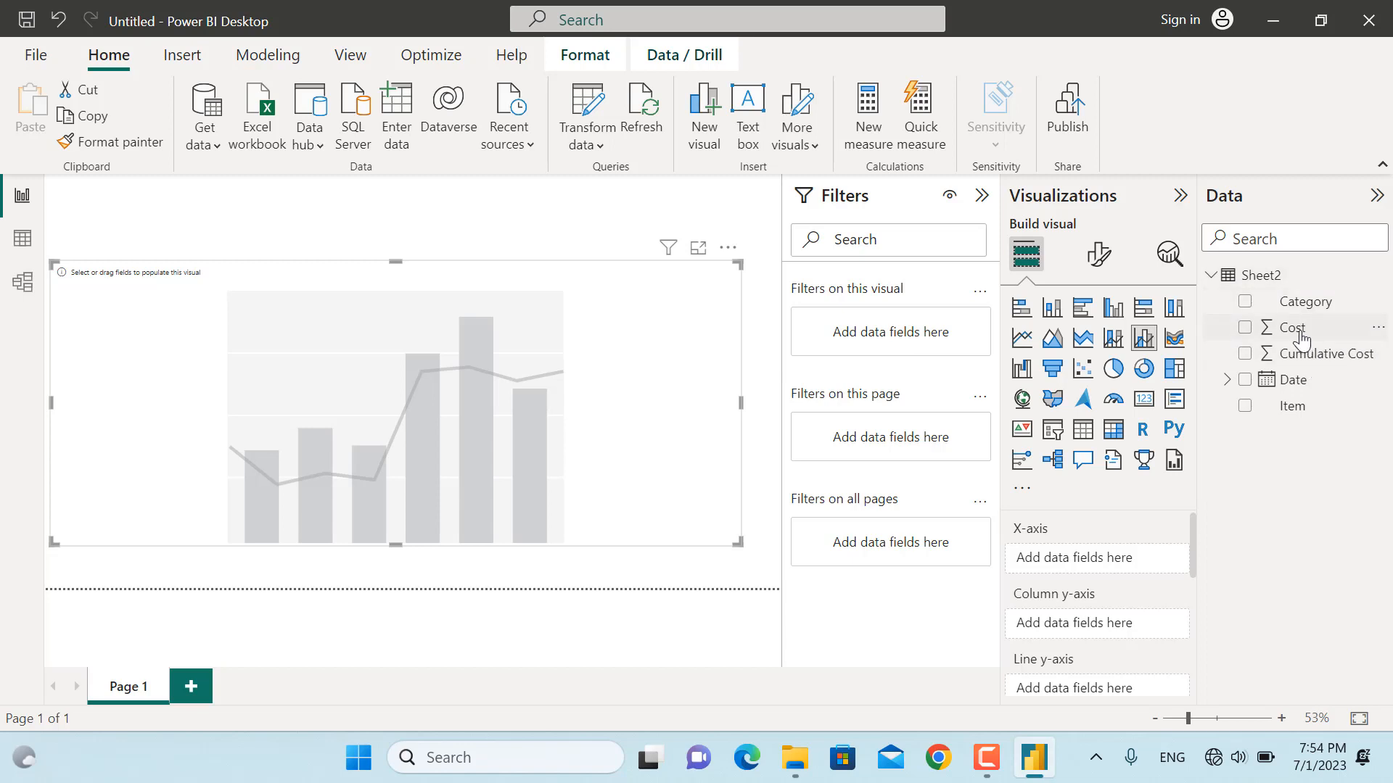
- Plot Cost on the column y-axis, the date's Month and Day on the x-axis, and Cumulative Cost on the line y-axis
drag(1301, 339, 1110, 622)
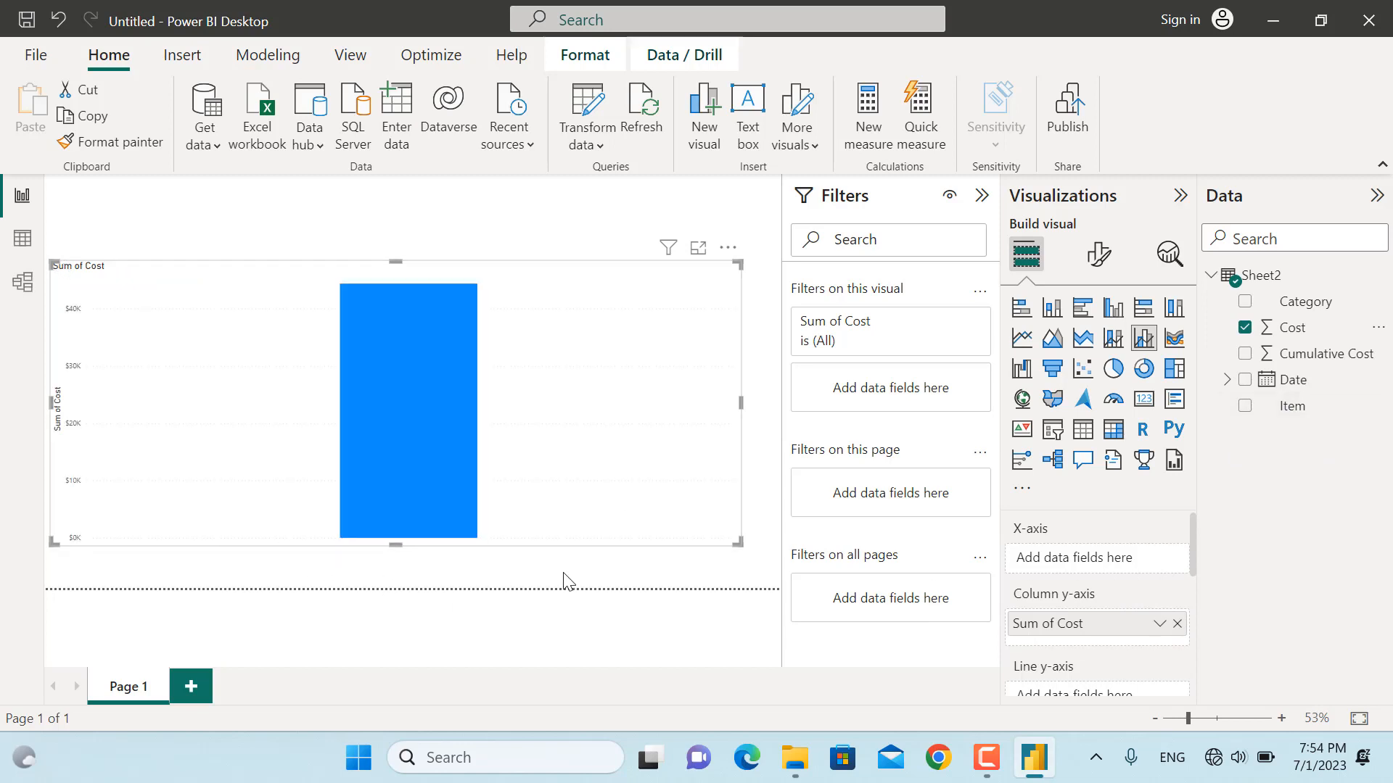
click(1227, 379)
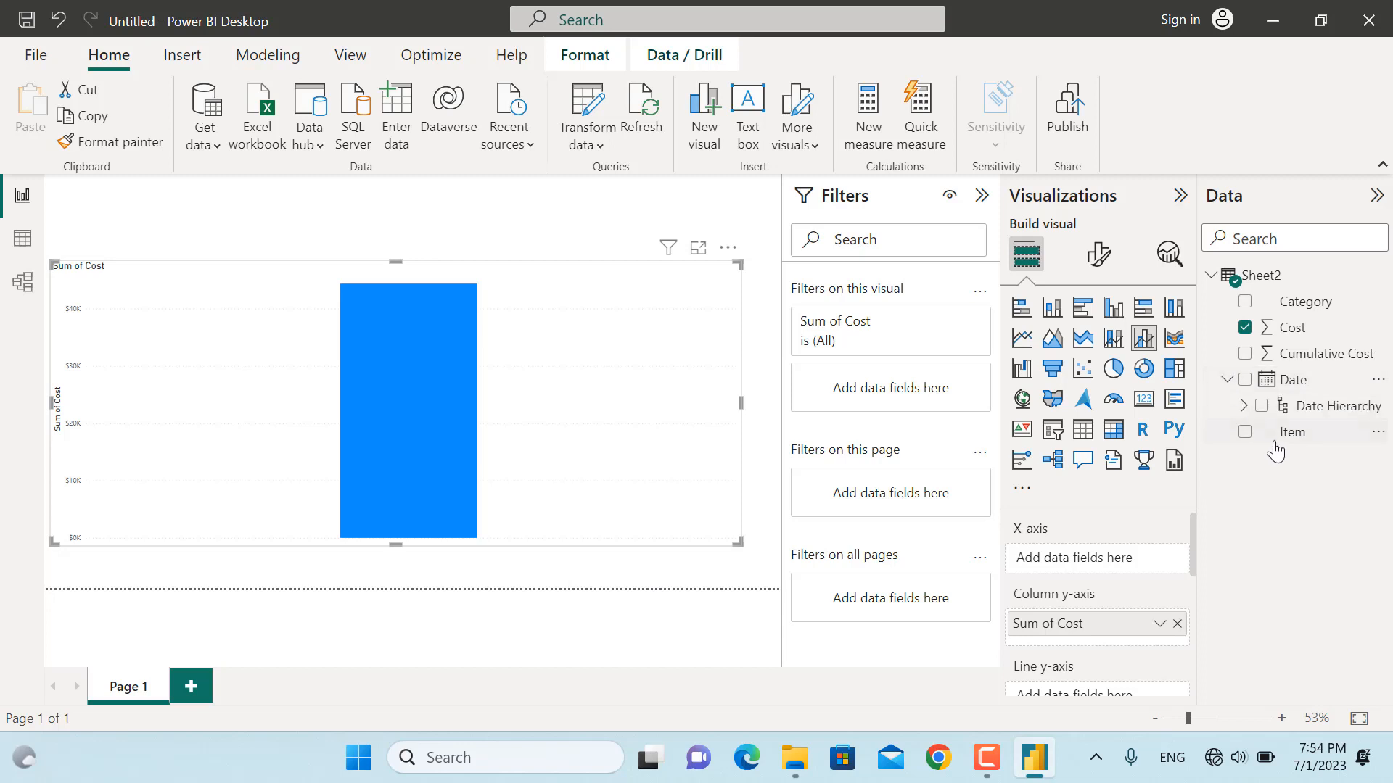
click(1243, 406)
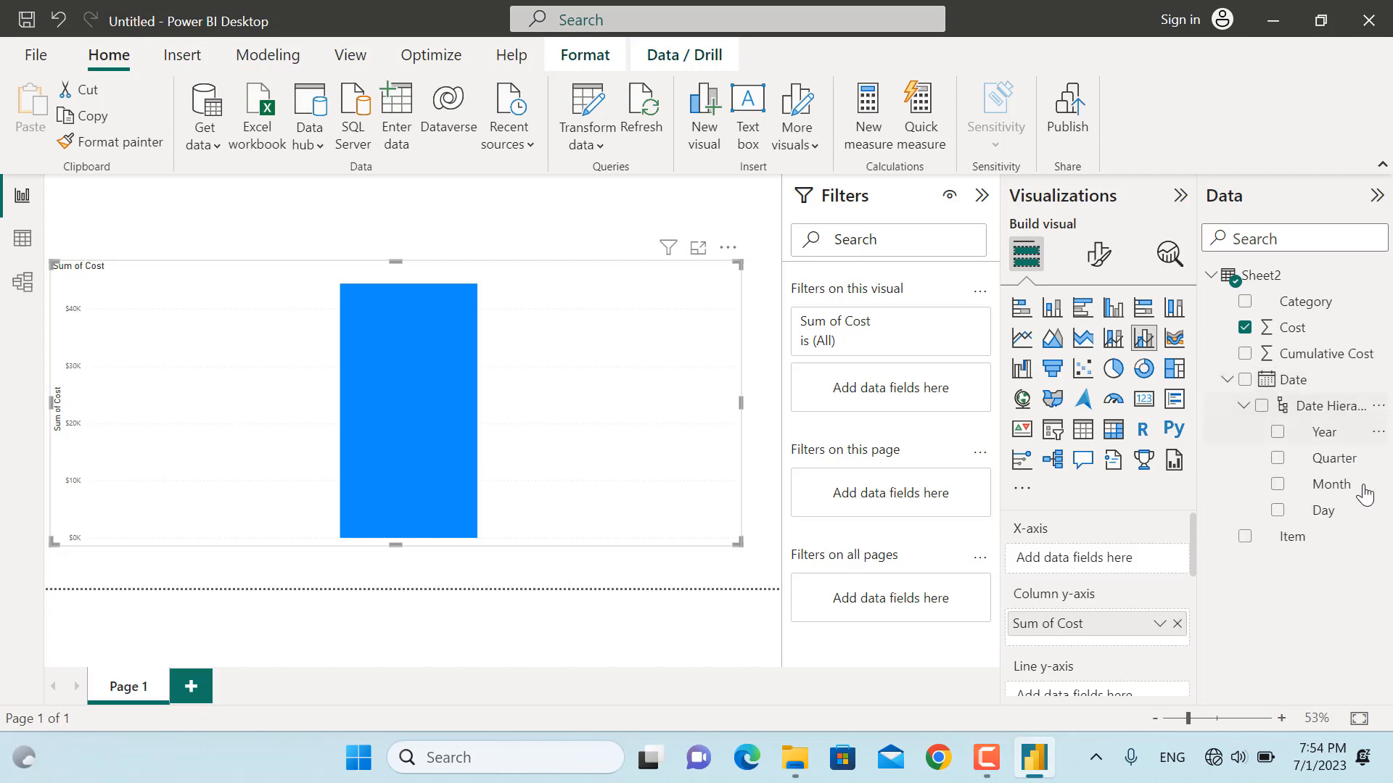
click(1278, 485)
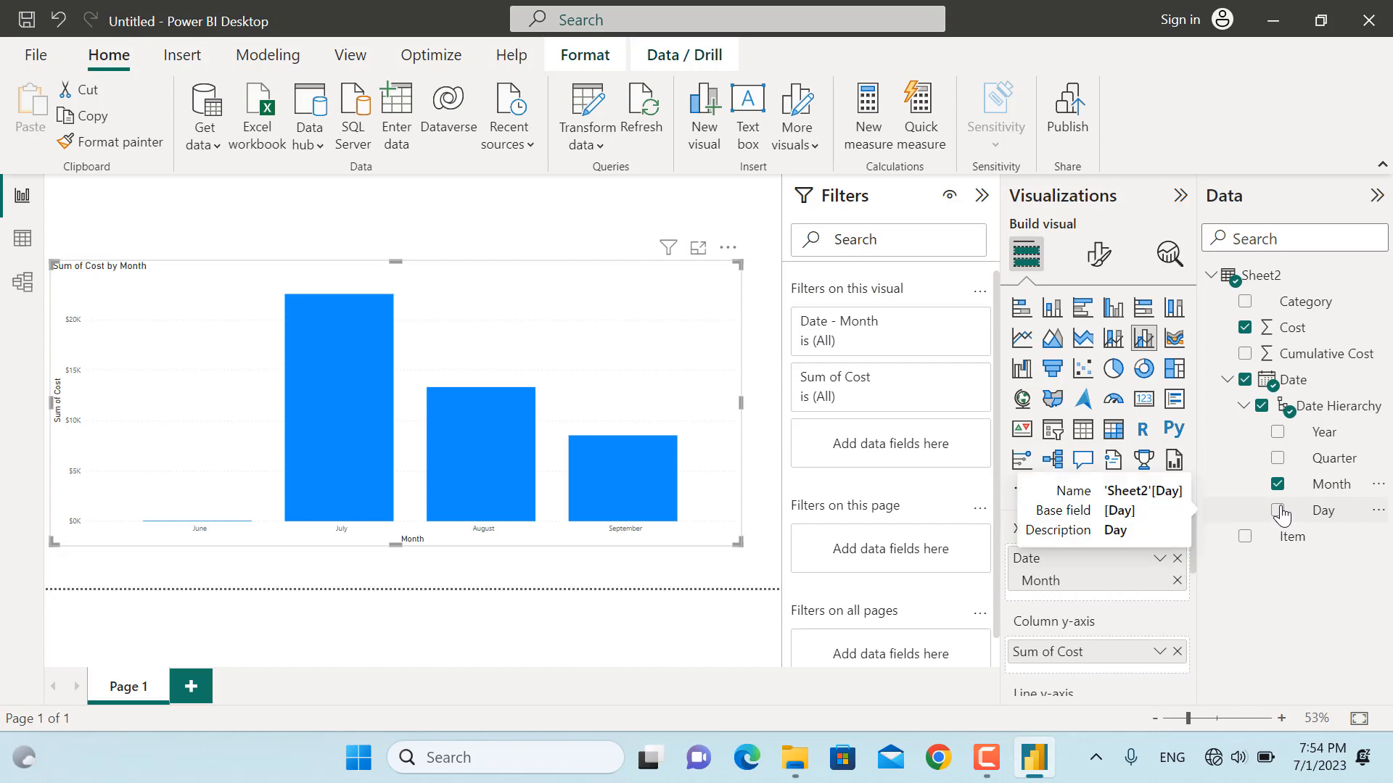
click(1278, 512)
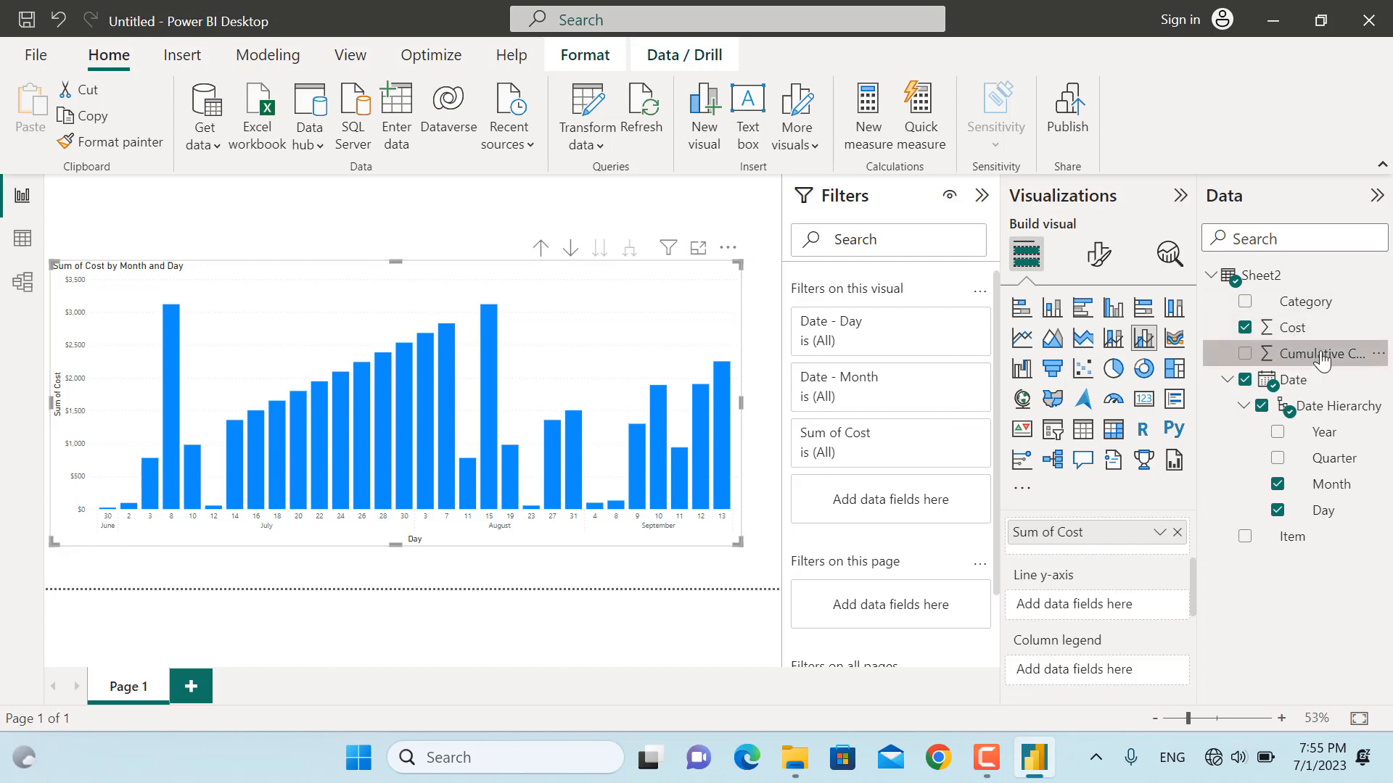
drag(1314, 365, 1124, 607)
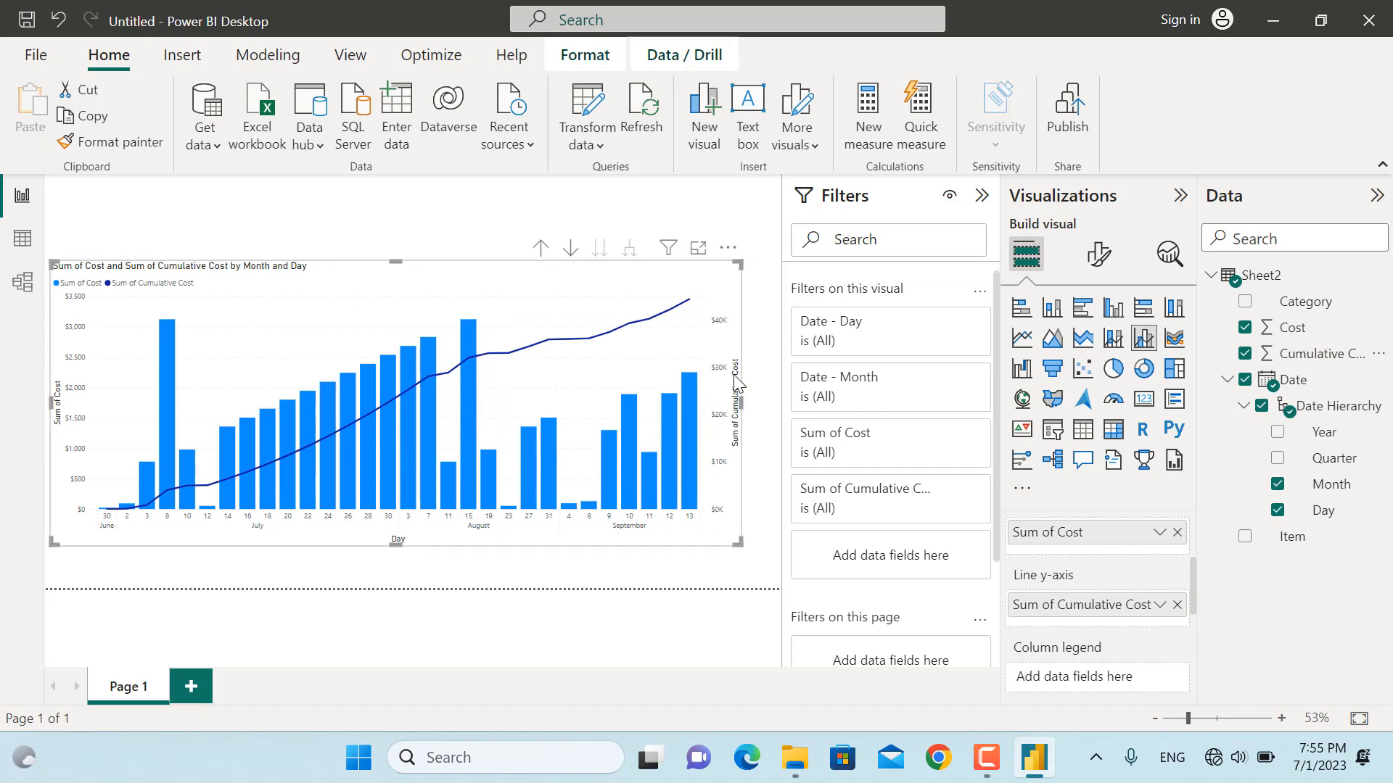
- Lower the combo chart's upper edge for more space above it, and fit the chart to the page's width and lower edge
drag(742, 273, 704, 293)
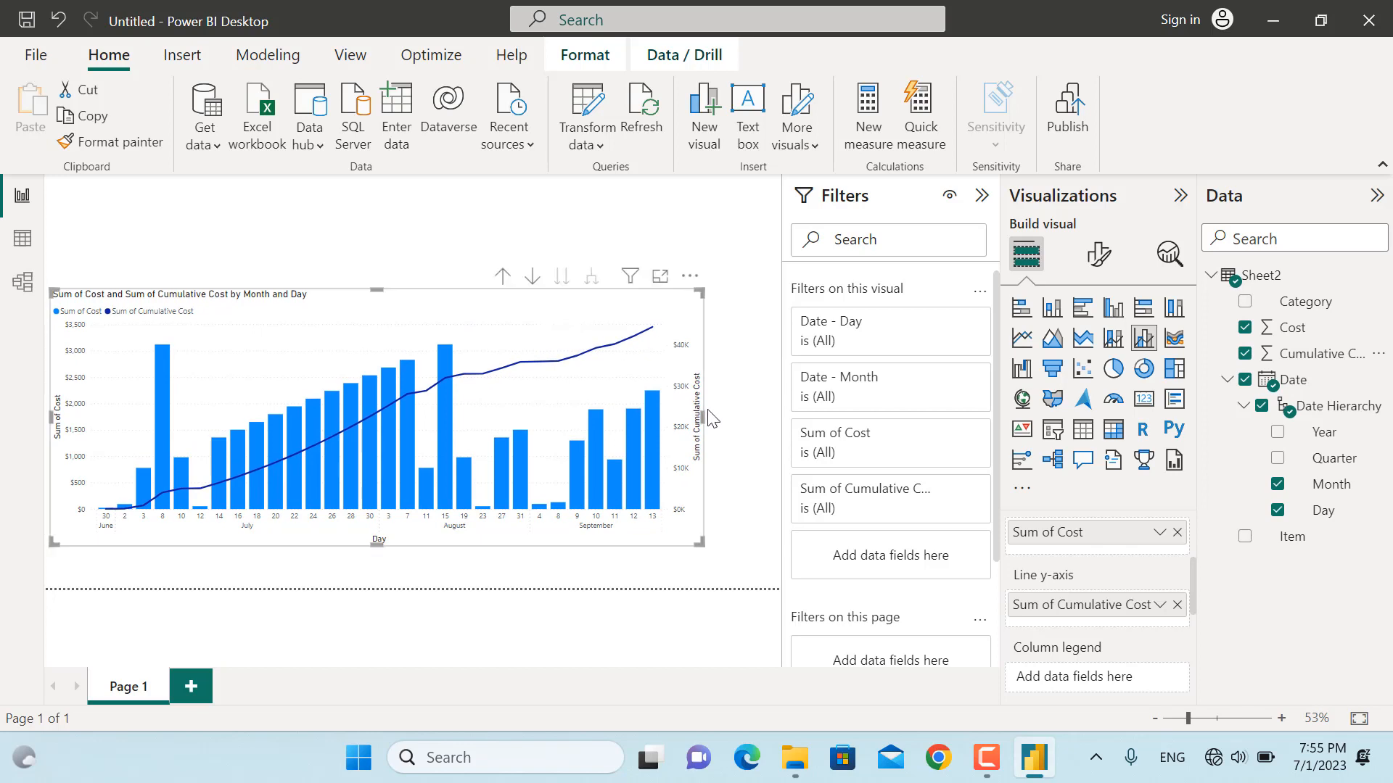
click(717, 429)
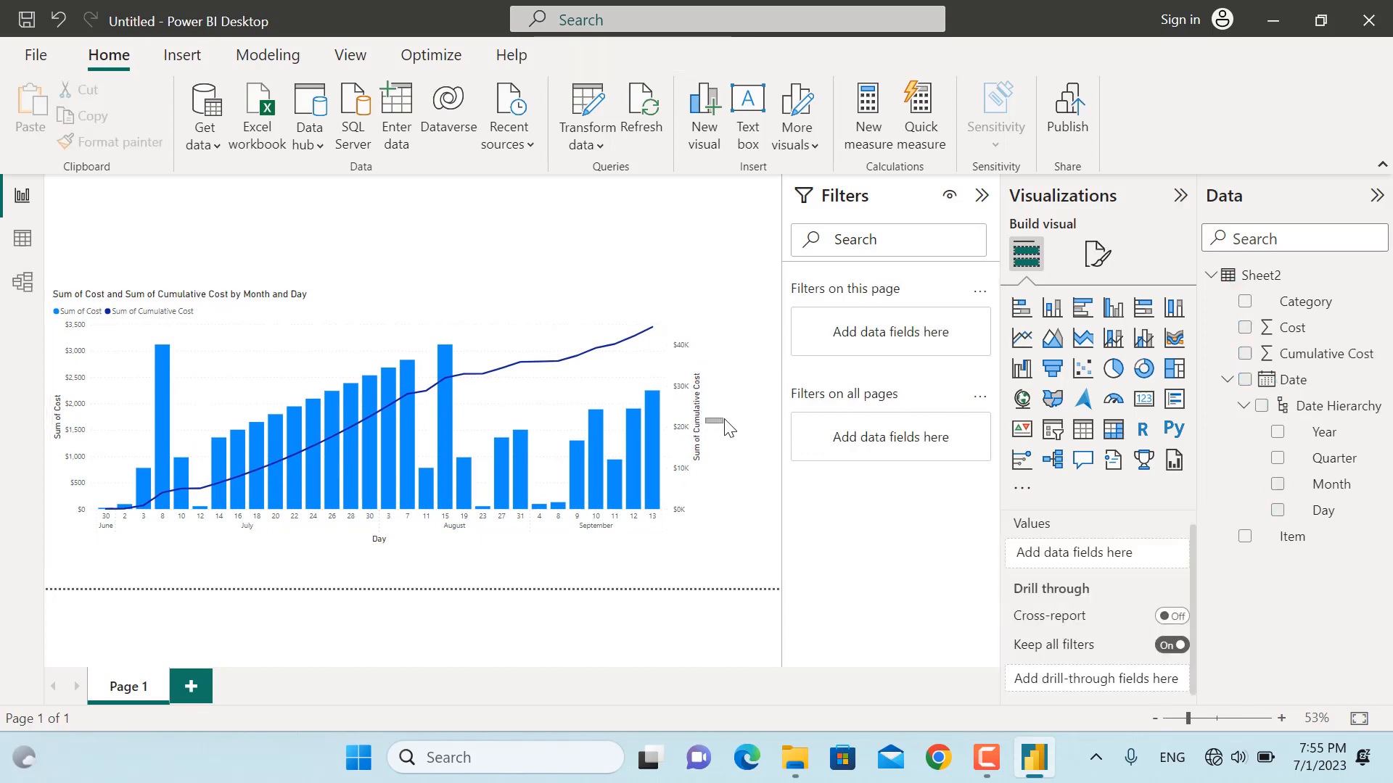
click(699, 380)
drag(704, 416, 770, 415)
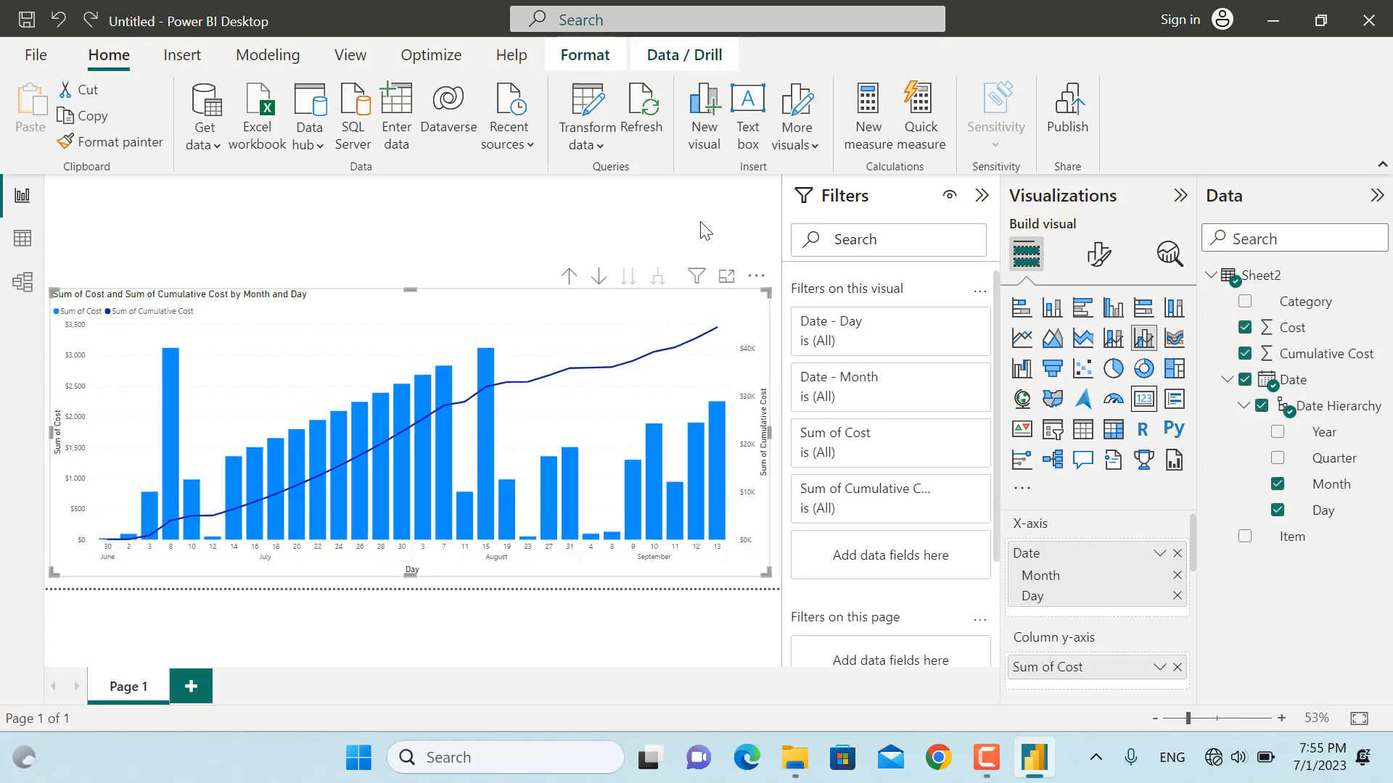
- Add a card showing the sum of Cost and shrink it to fit above the chart's right part
click(708, 233)
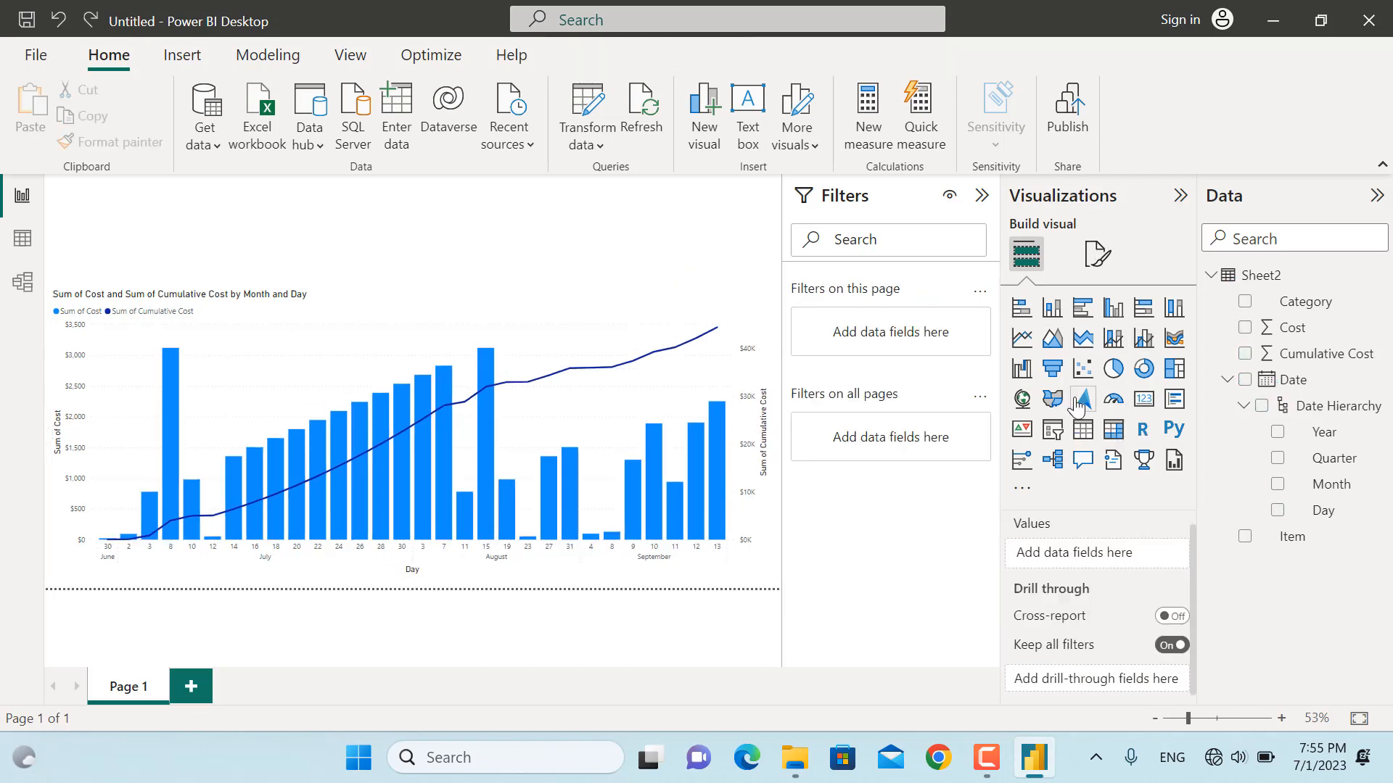
click(1144, 399)
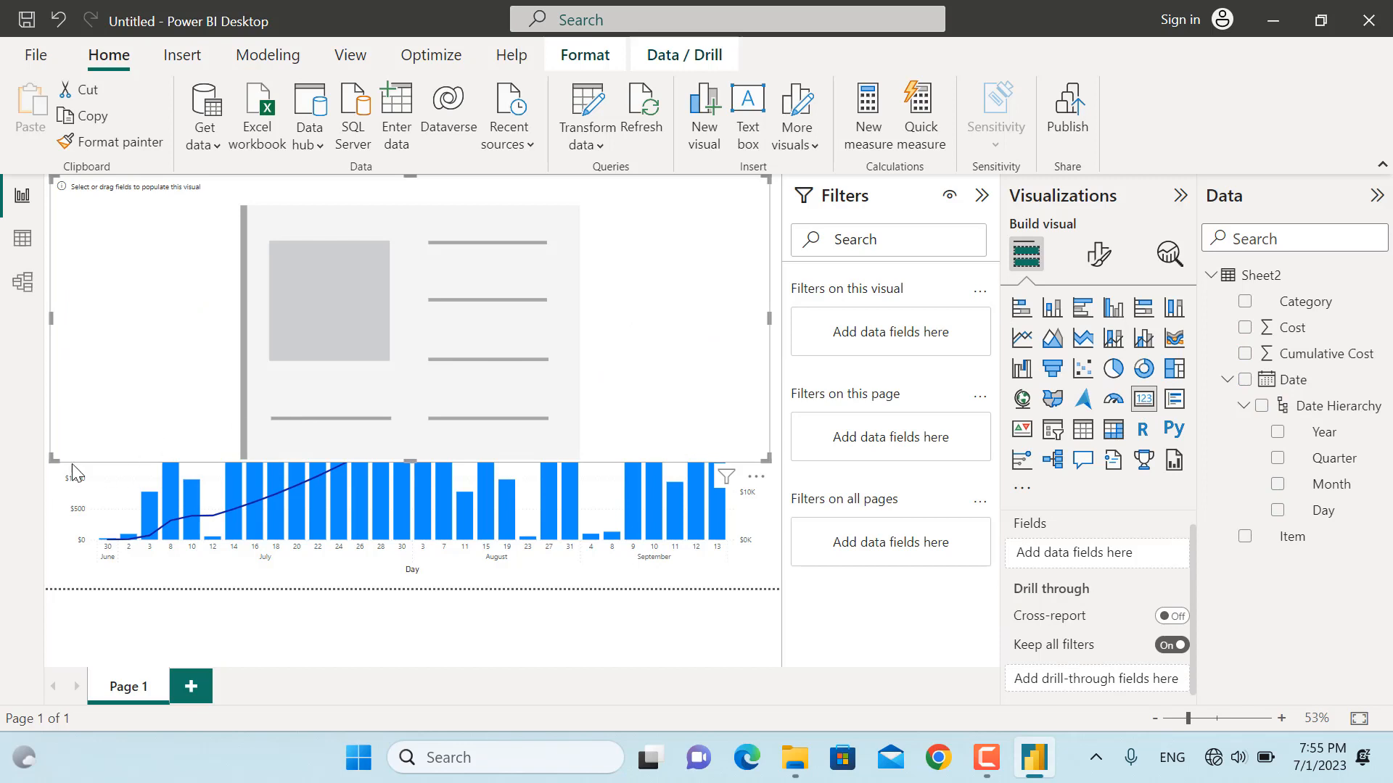
drag(54, 459, 491, 280)
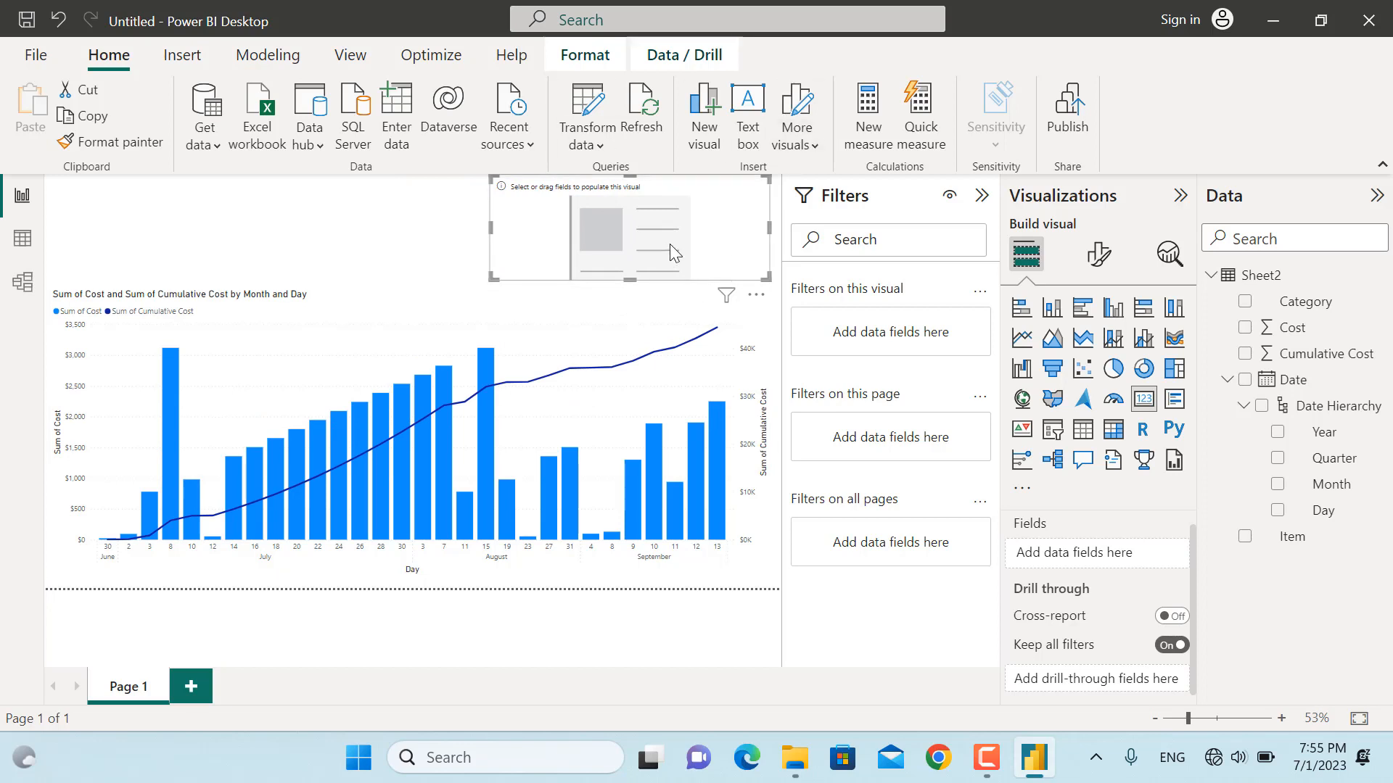
click(1245, 327)
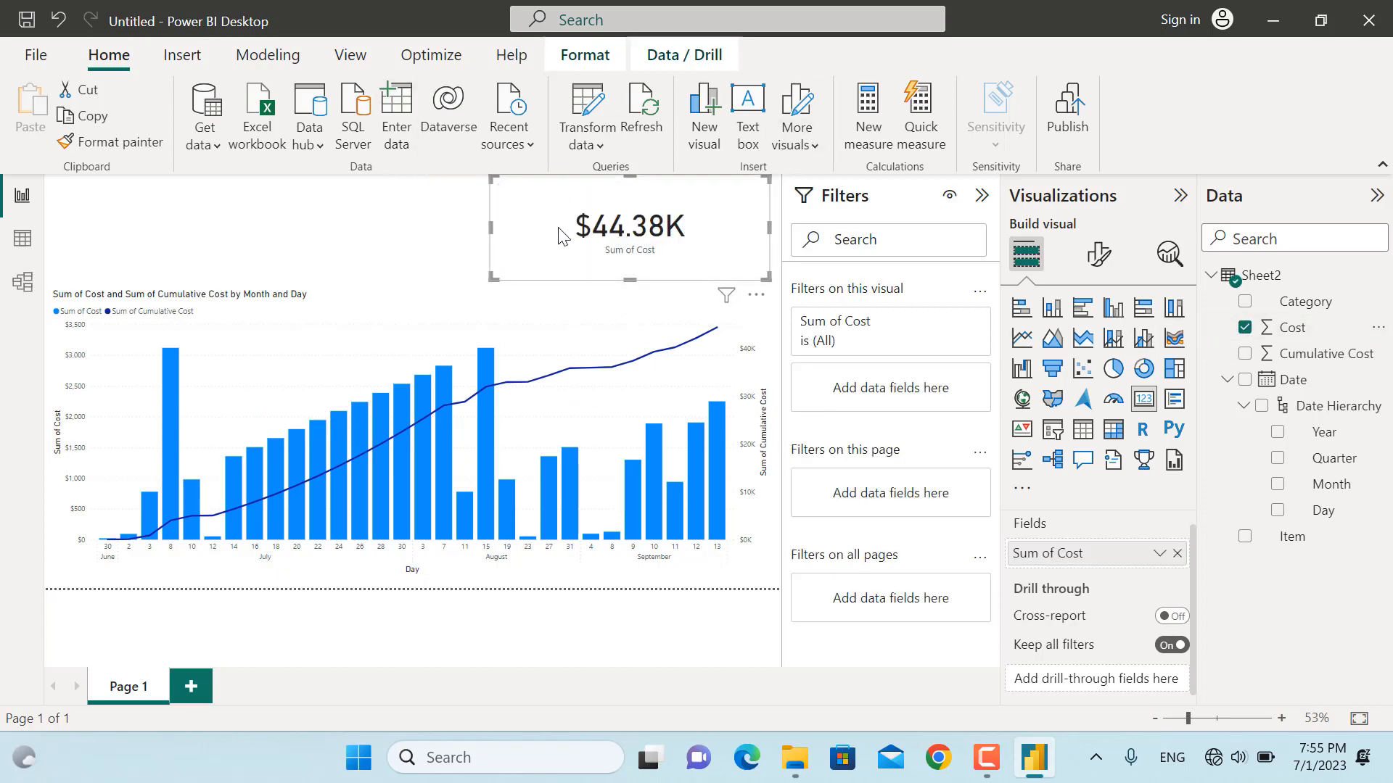
- Add a slicer for the Category field in the free space beside the card
click(444, 247)
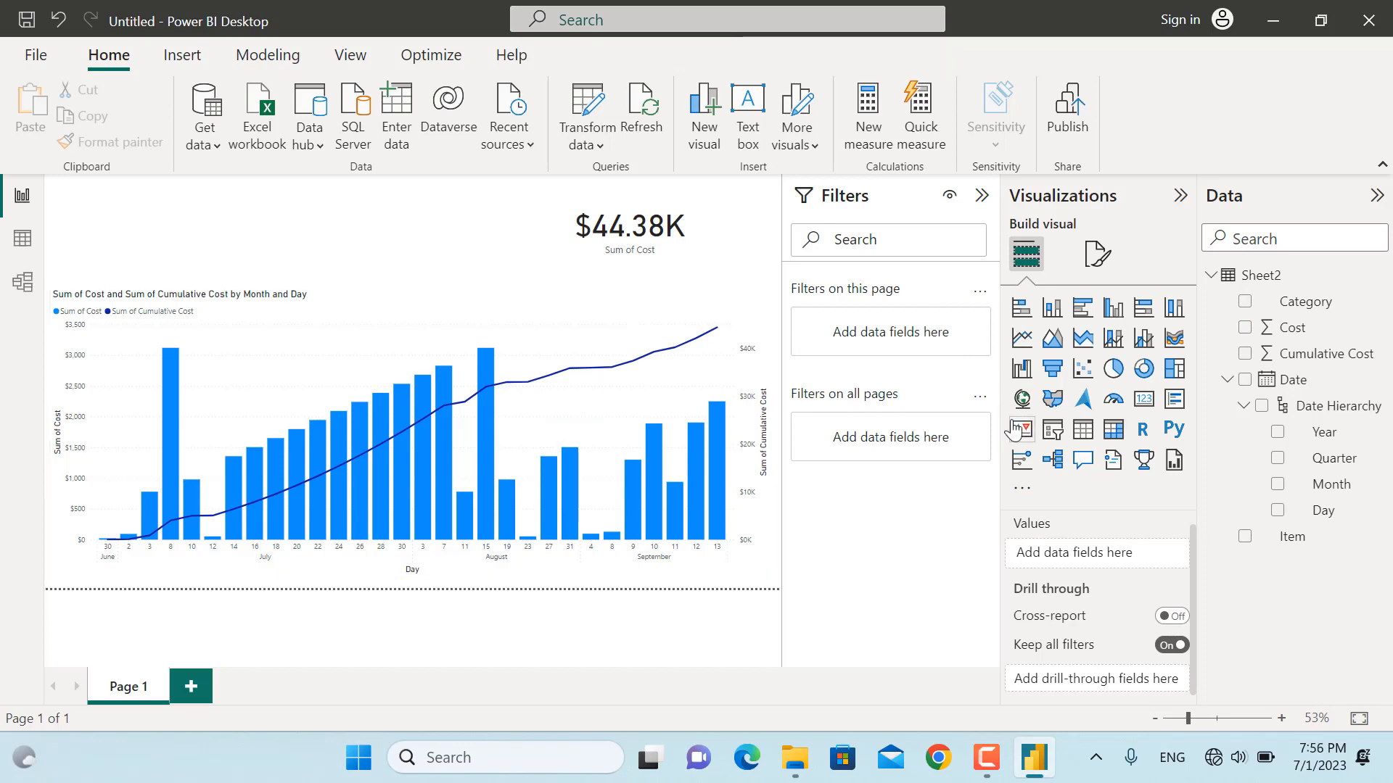
click(1053, 435)
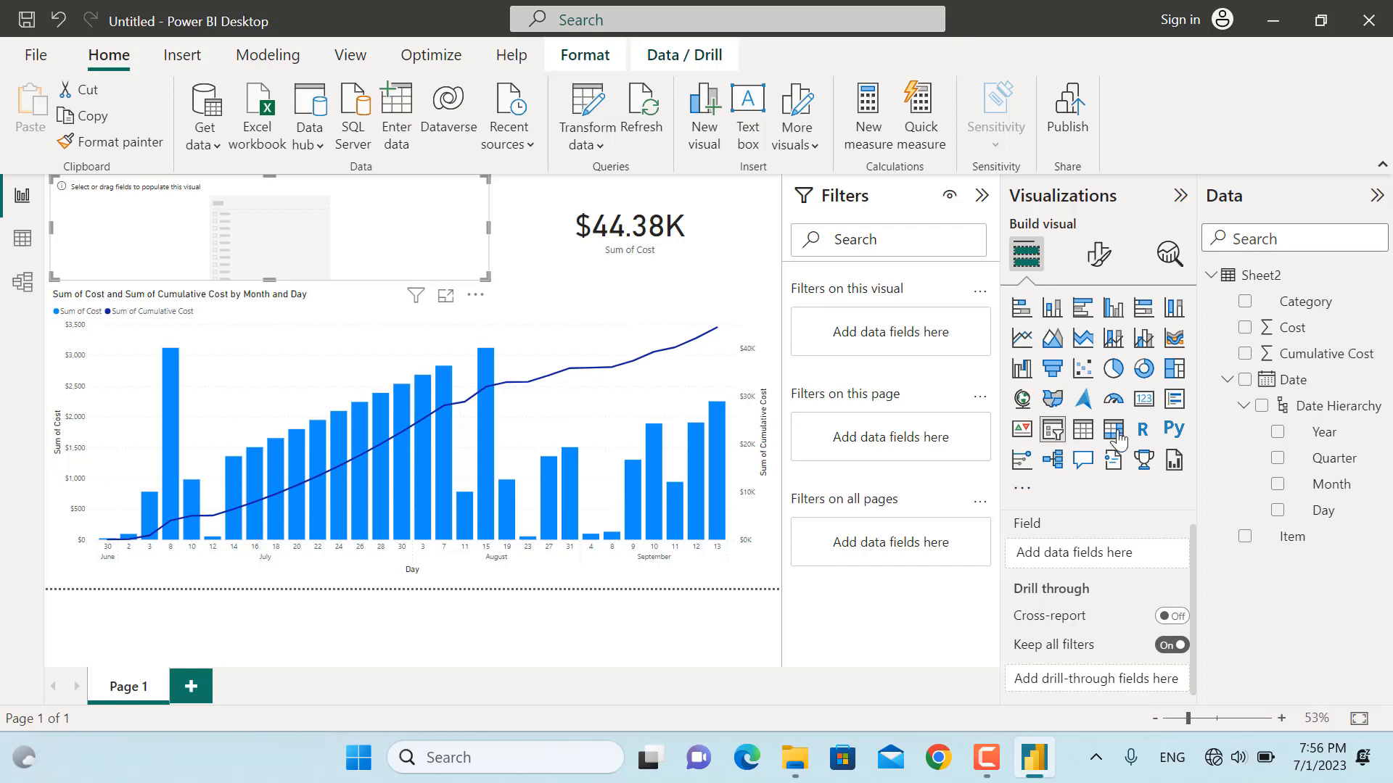
click(1245, 302)
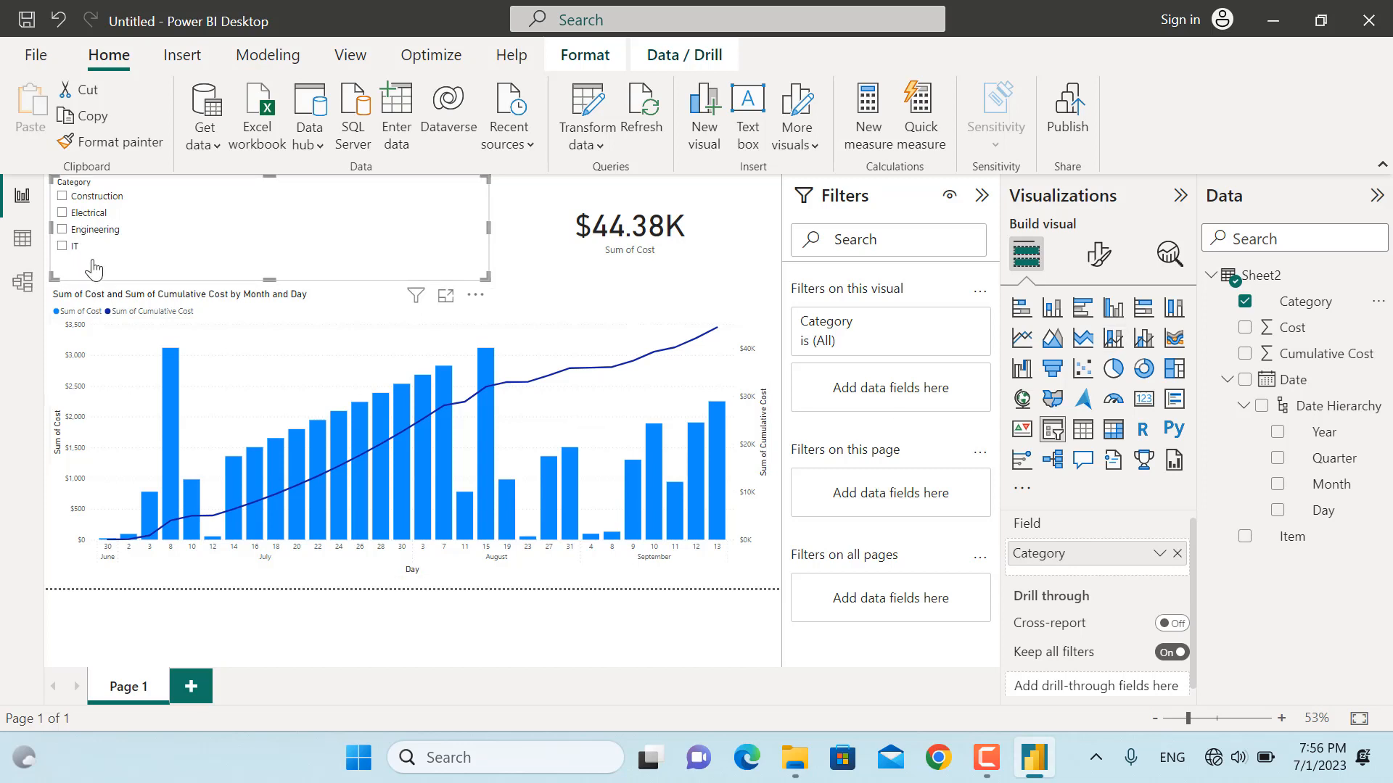
- Set the Category slicer's style to Tile
click(1098, 254)
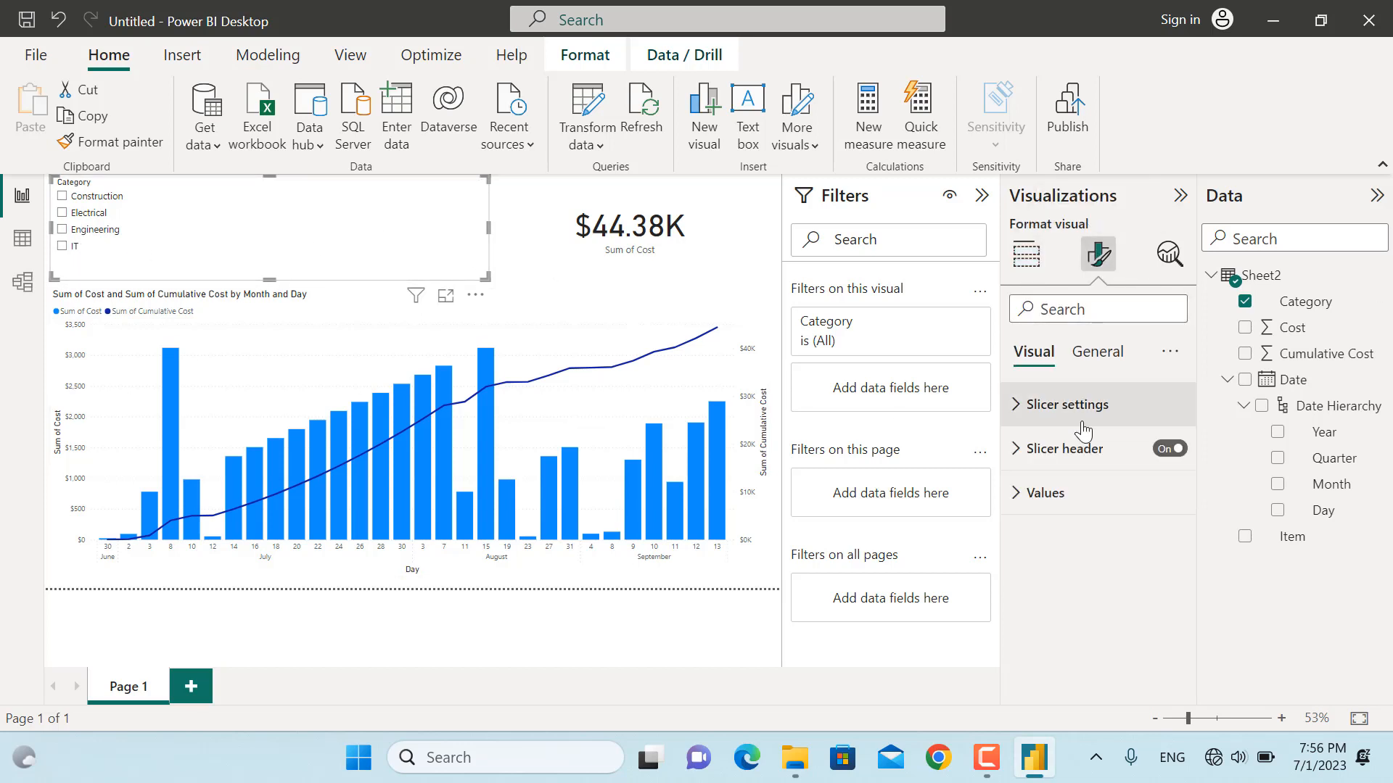
click(1016, 417)
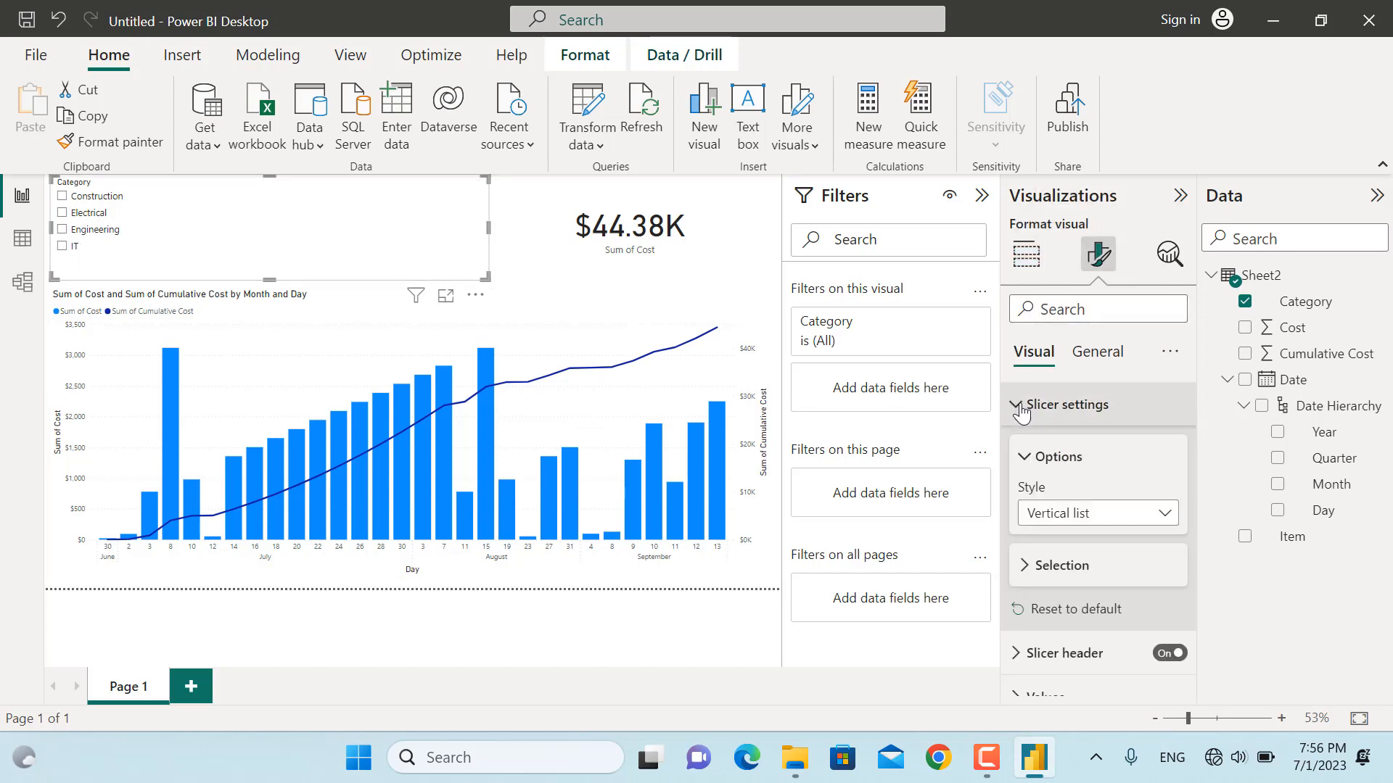
click(1124, 518)
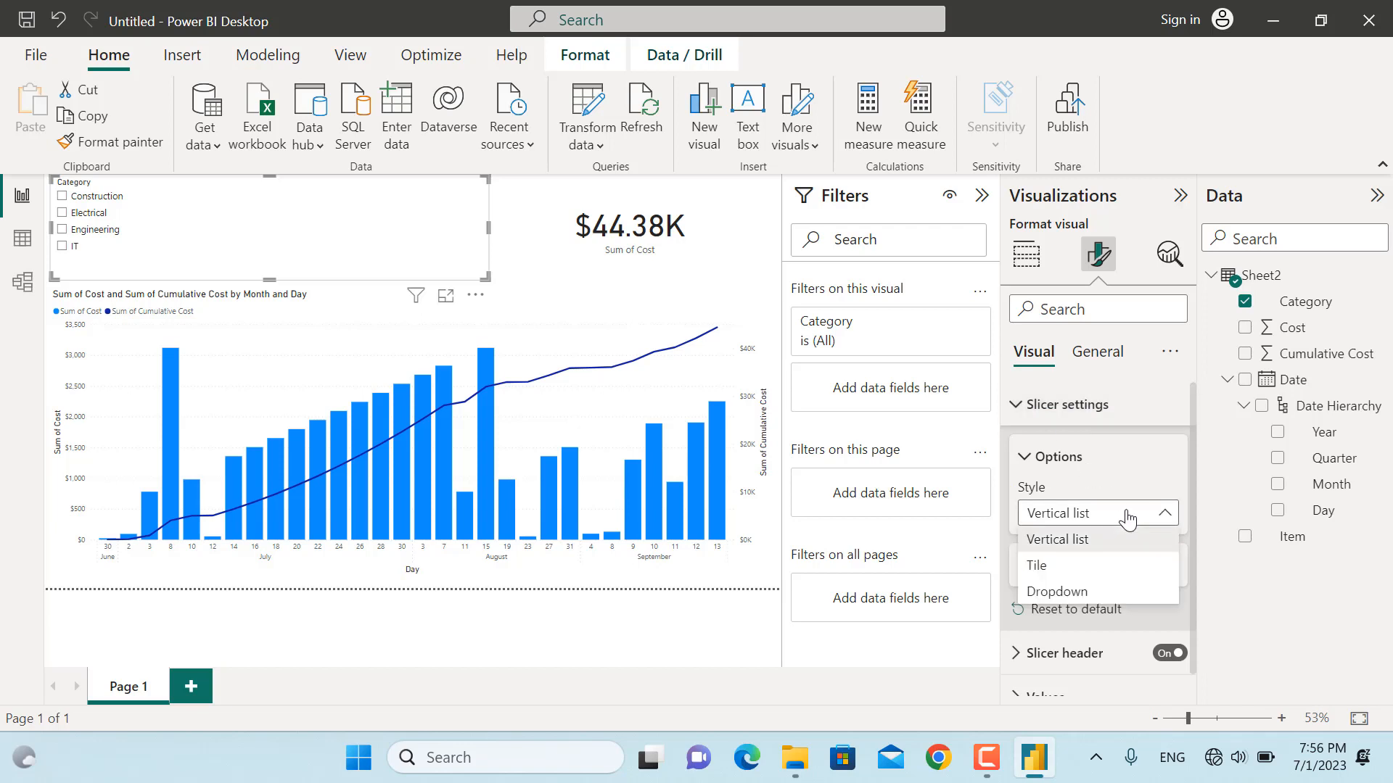
click(1067, 573)
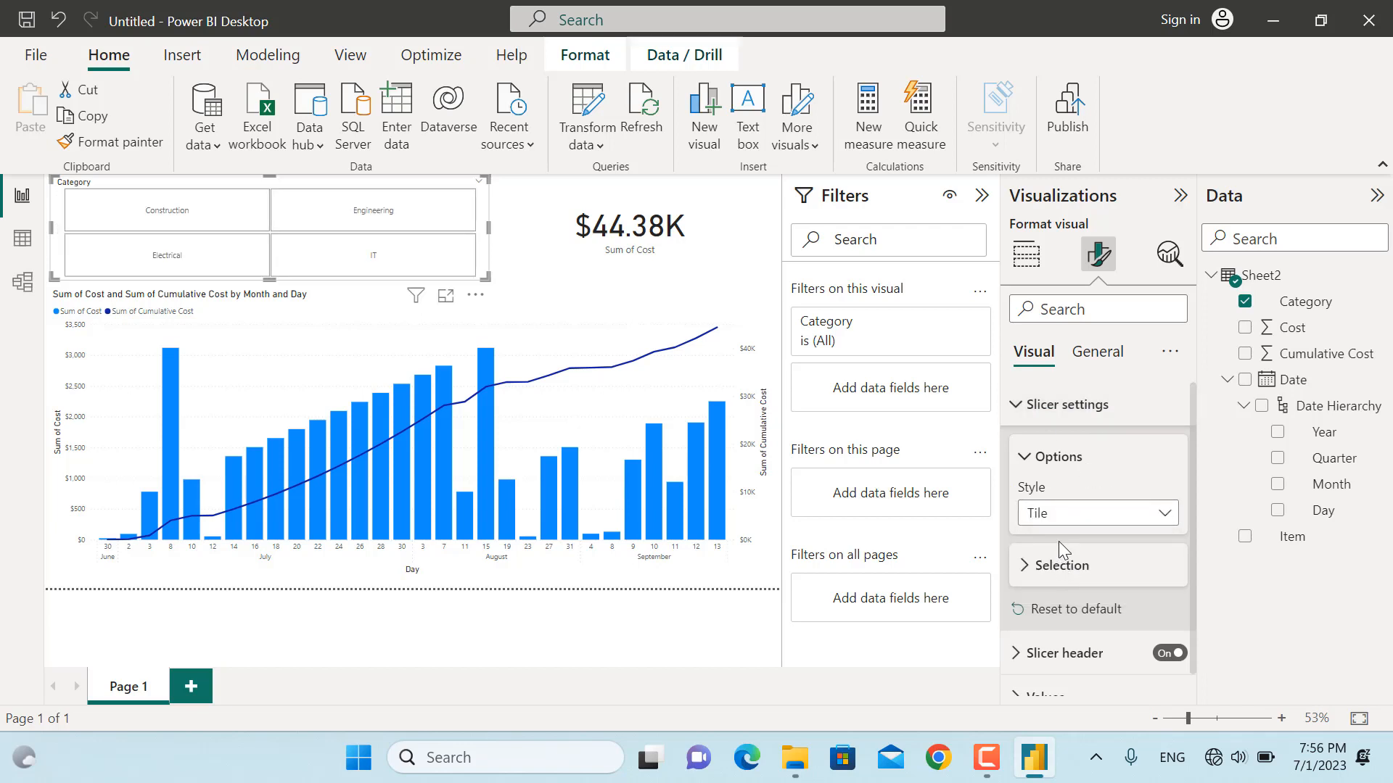
click(663, 646)
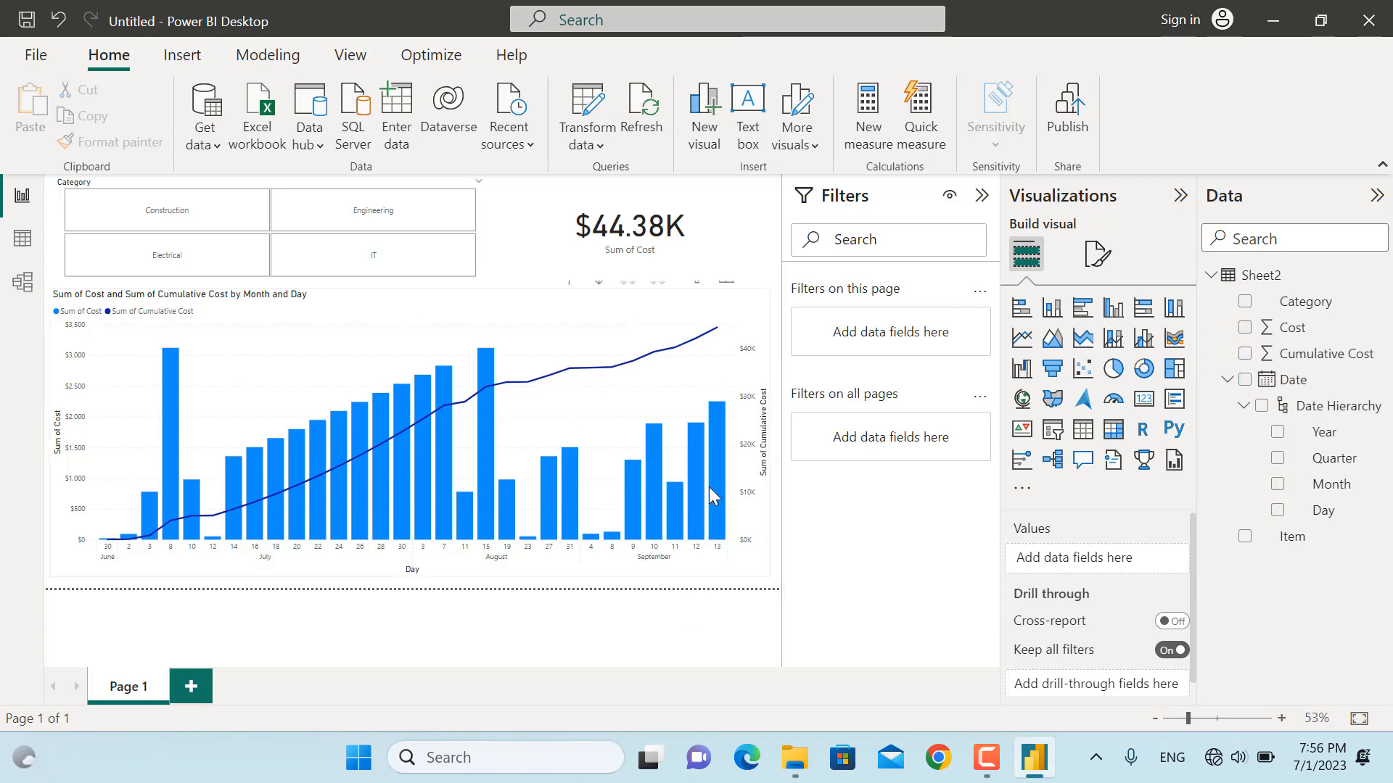
- Turn off the primary y-axis of the cost and cumulative cost combo chart
click(358, 457)
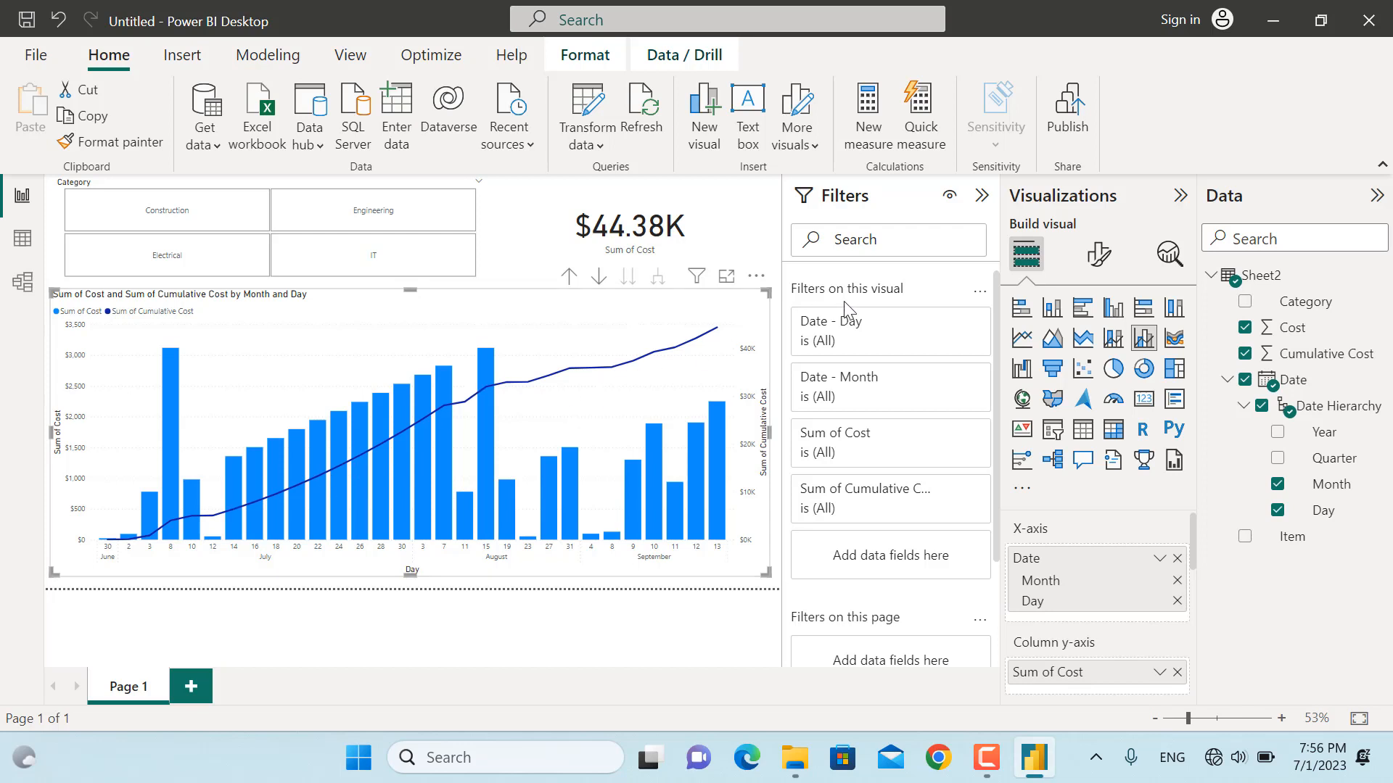
click(1099, 256)
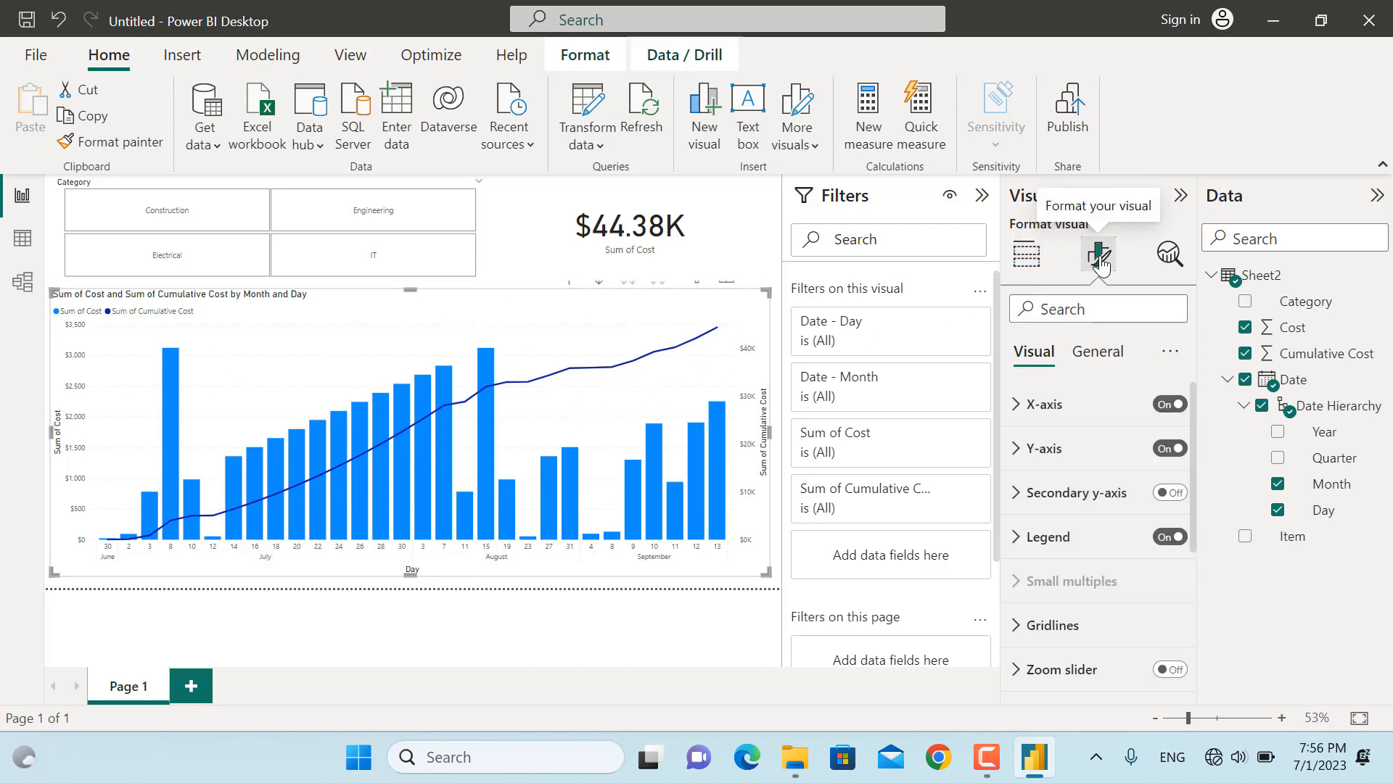
click(1021, 449)
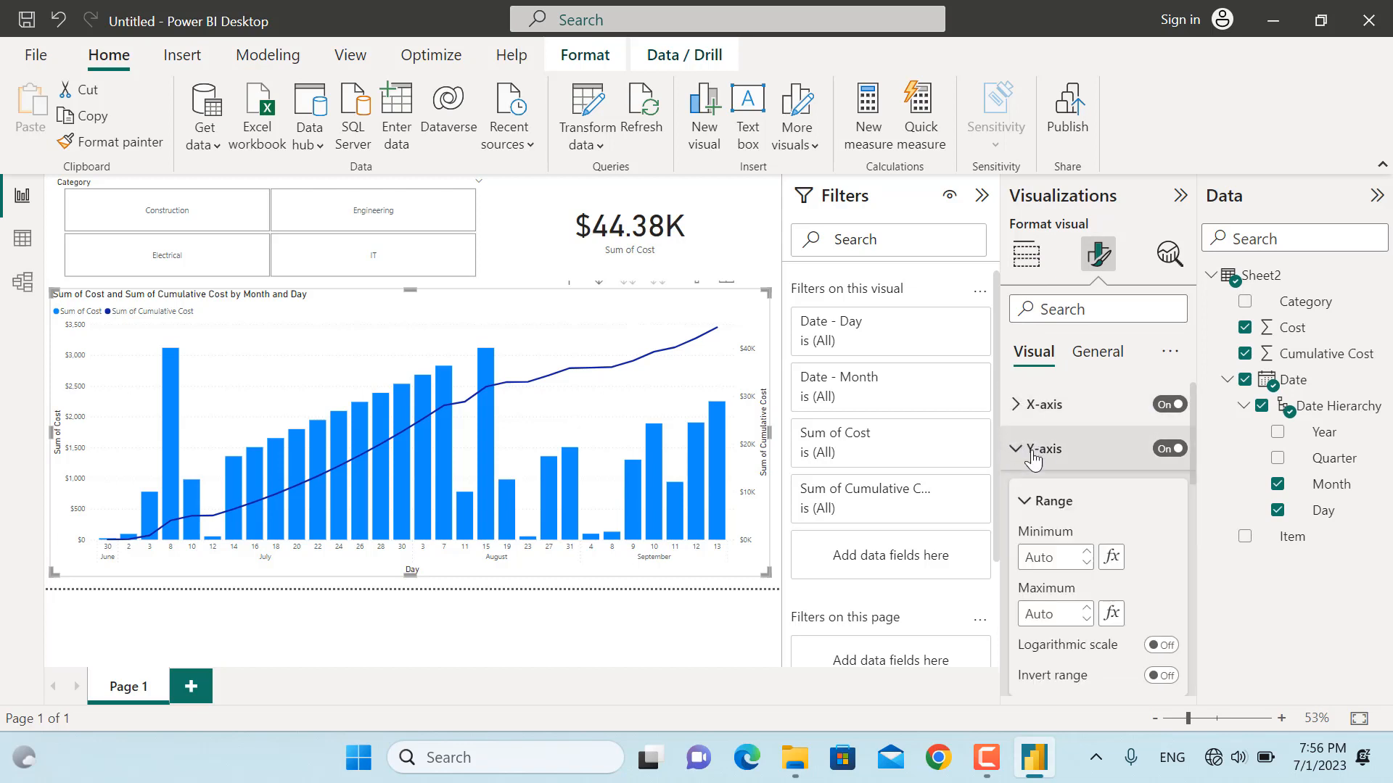
click(1171, 450)
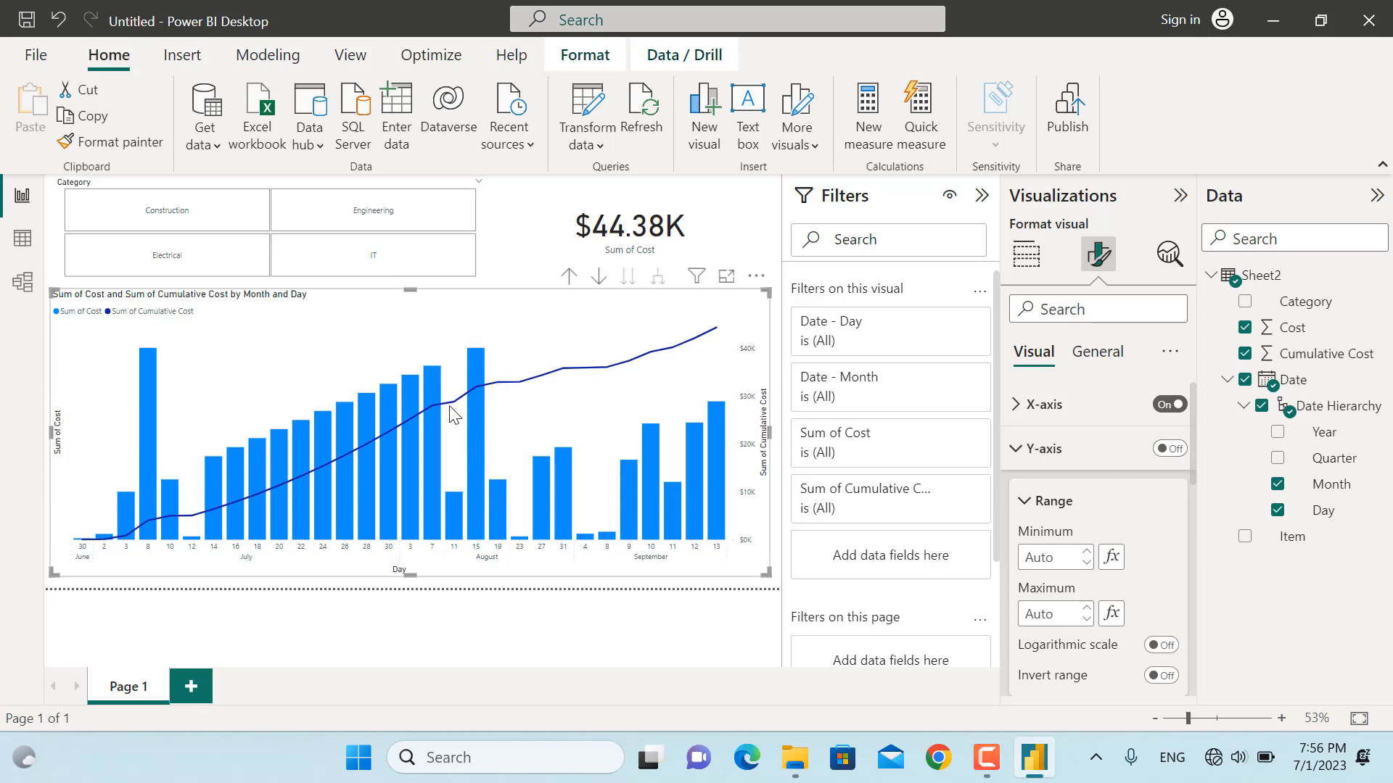
- Turn off the combo chart's y-axis title and its legend
scroll(1079, 486, down, 3)
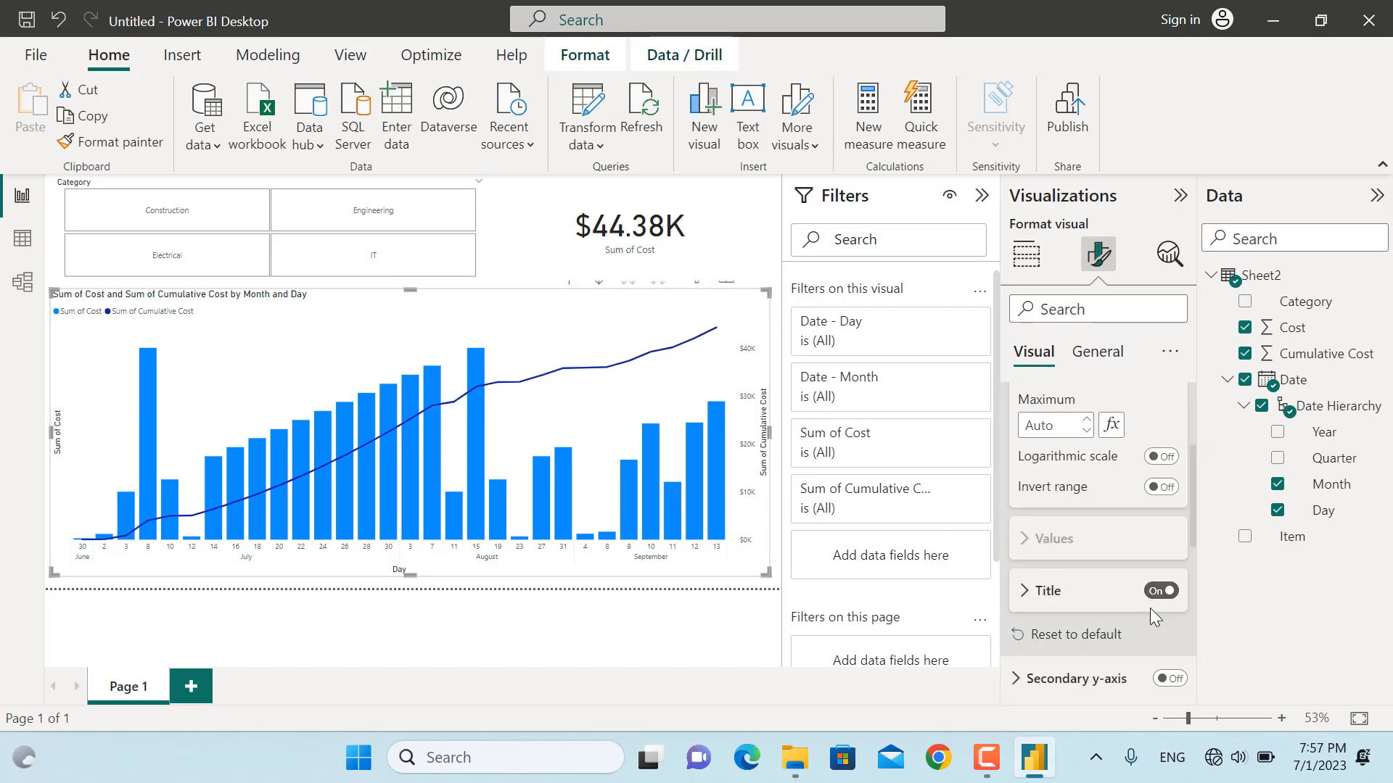
click(1162, 591)
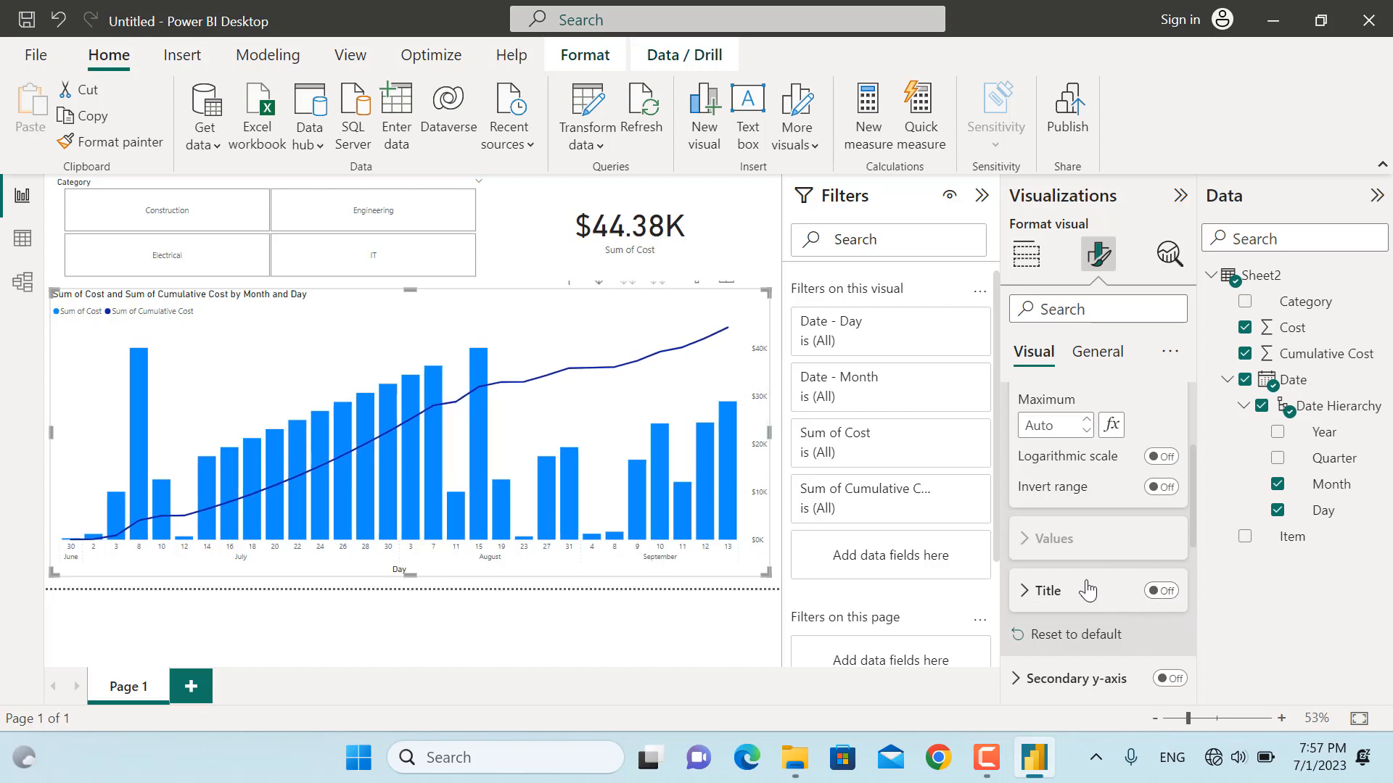
scroll(1088, 592, down, 3)
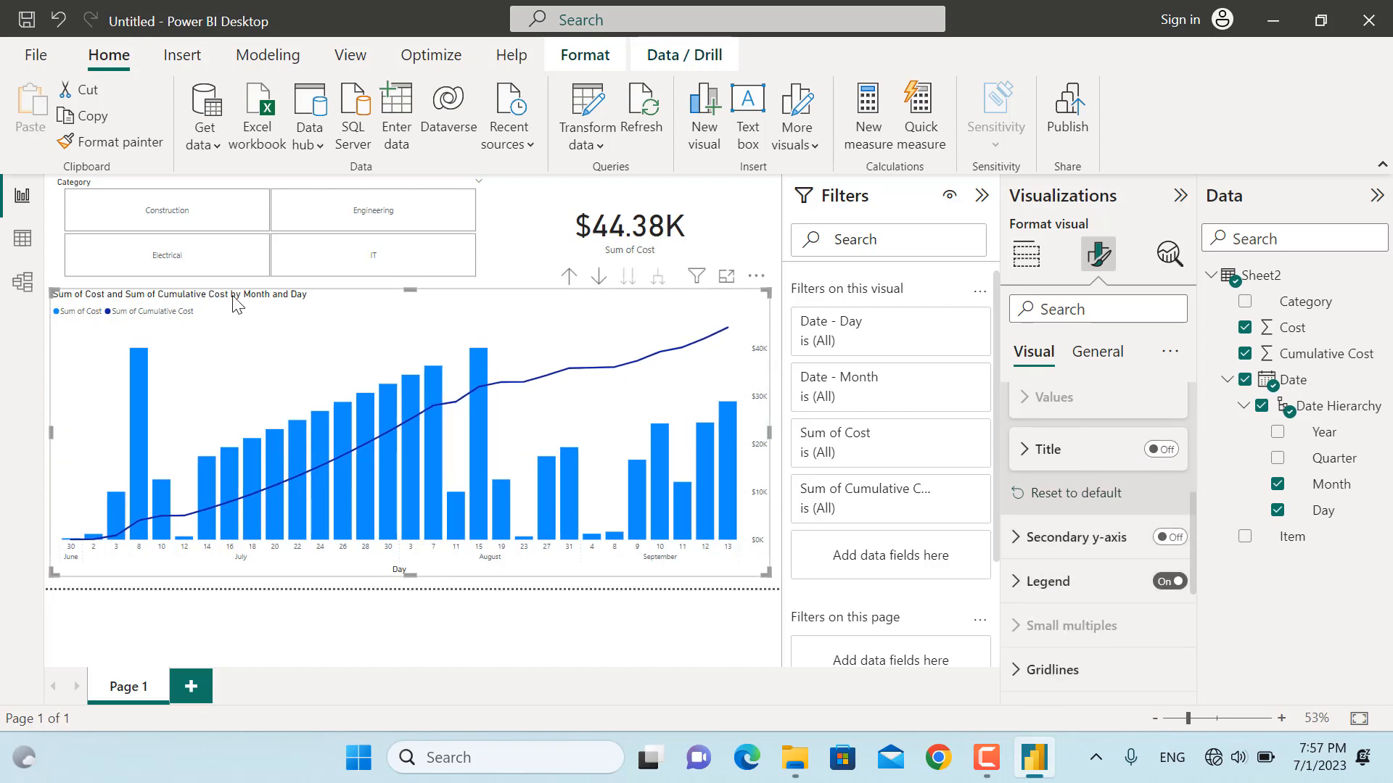
click(1177, 586)
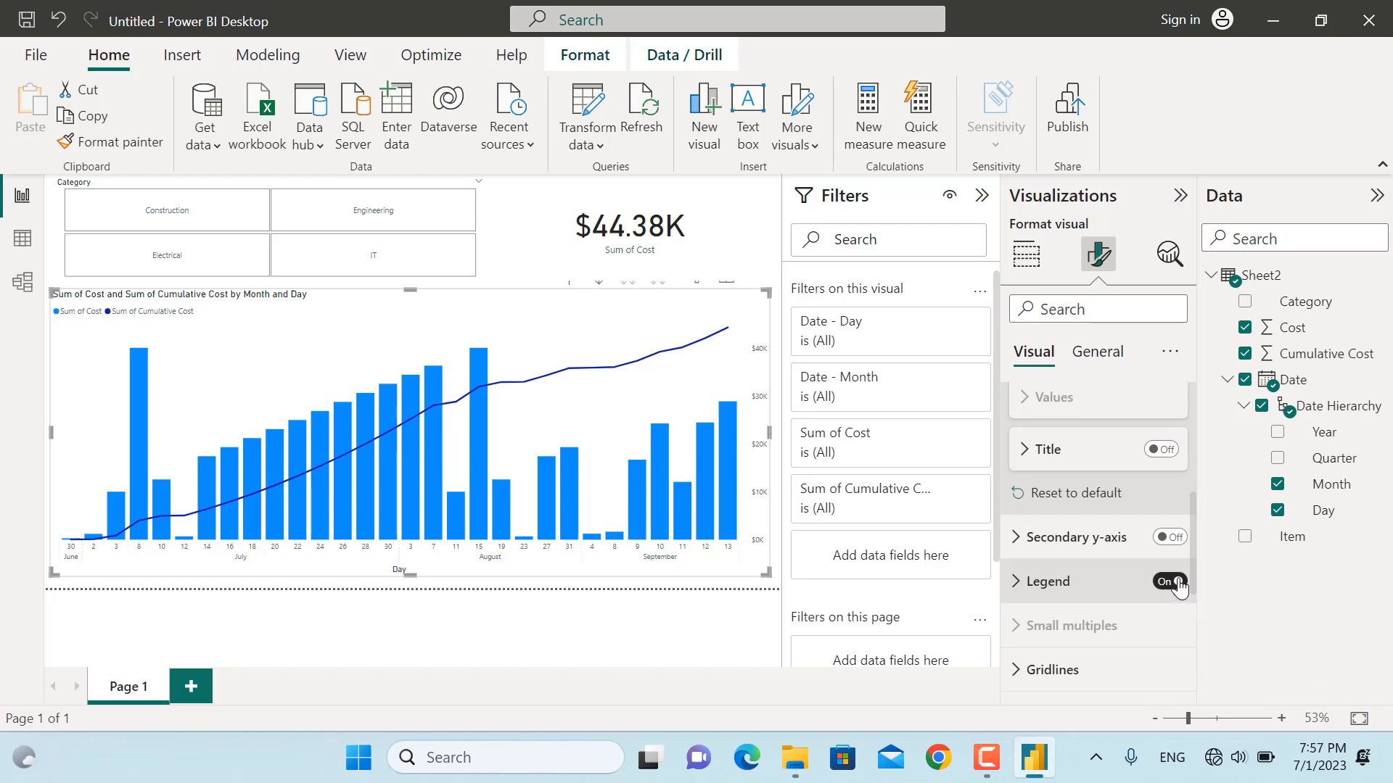
- Change the combo chart's default column color to the darkest shade of navy blue in the theme colors
scroll(1096, 584, down, 3)
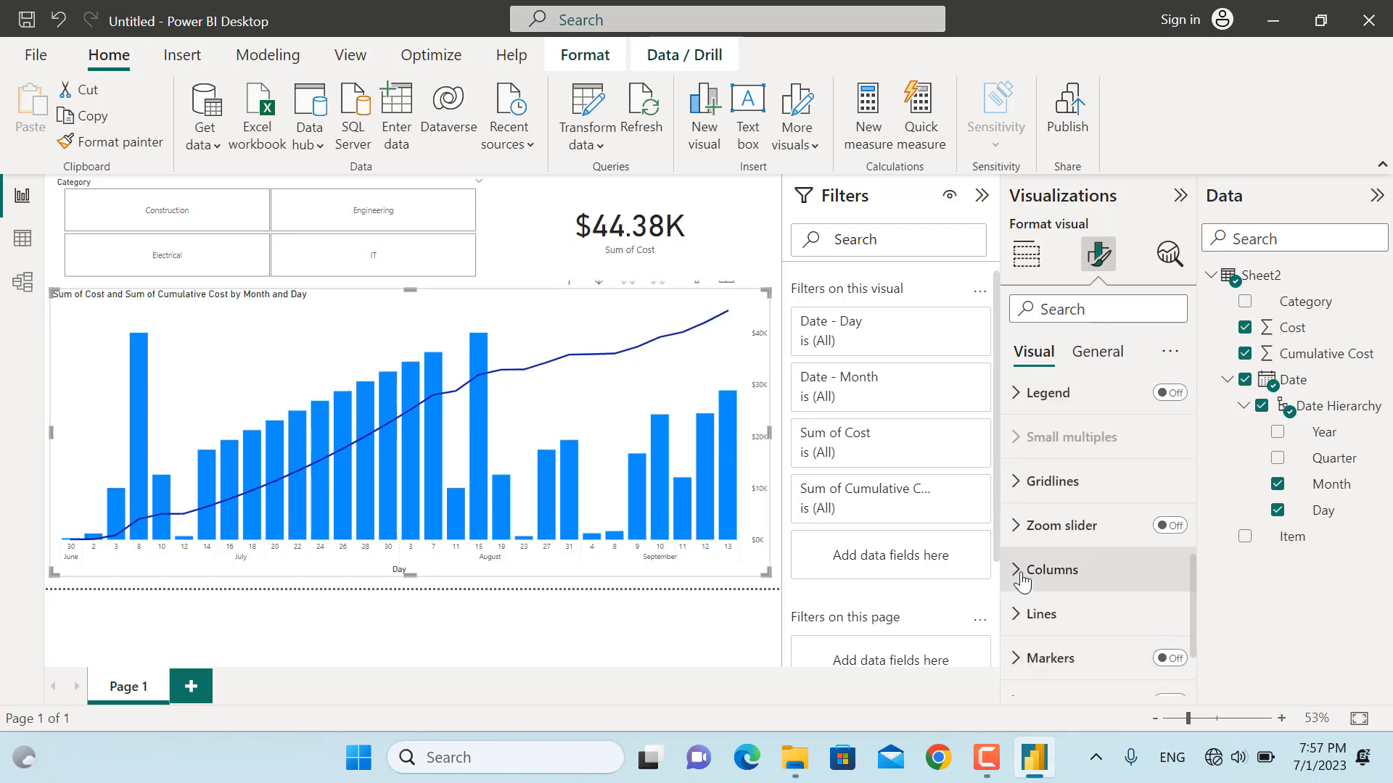
click(1013, 573)
scroll(1062, 663, down, 1)
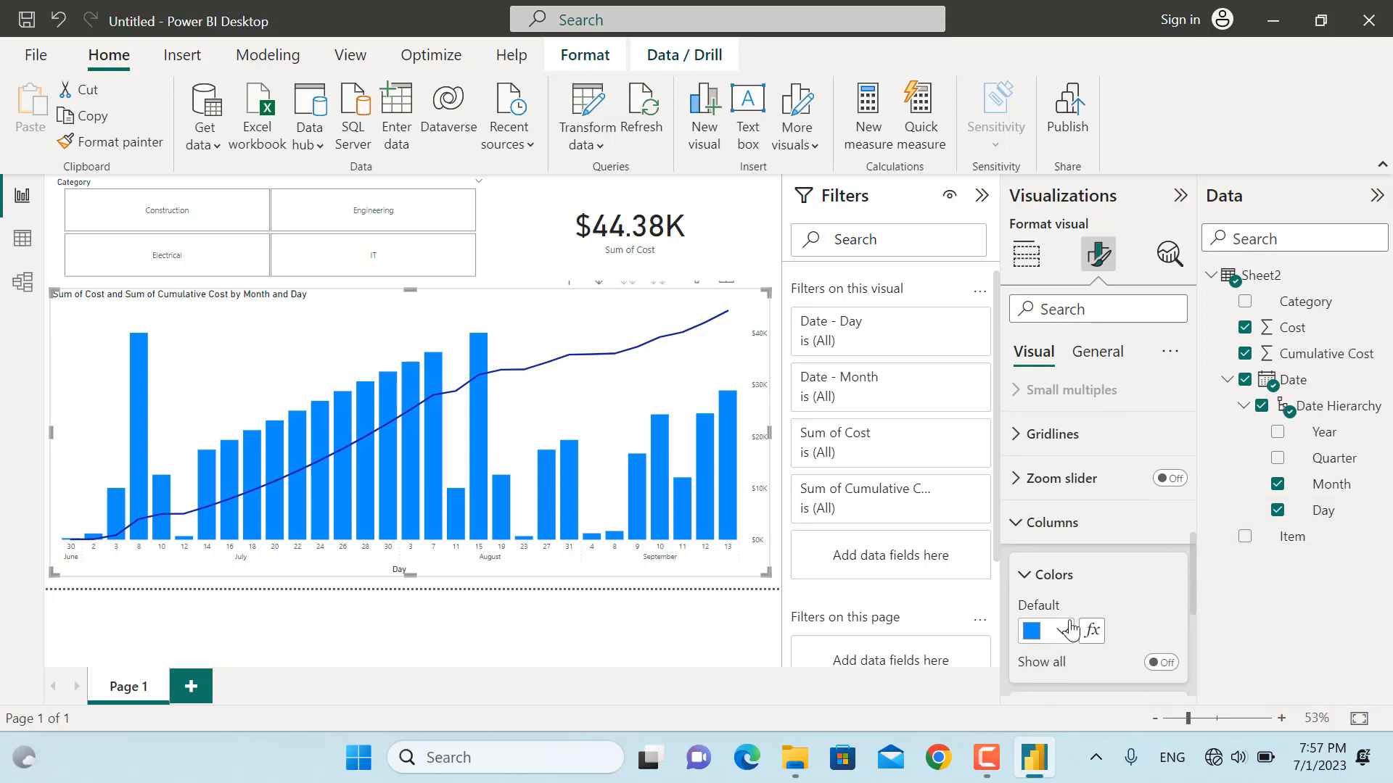
click(1061, 634)
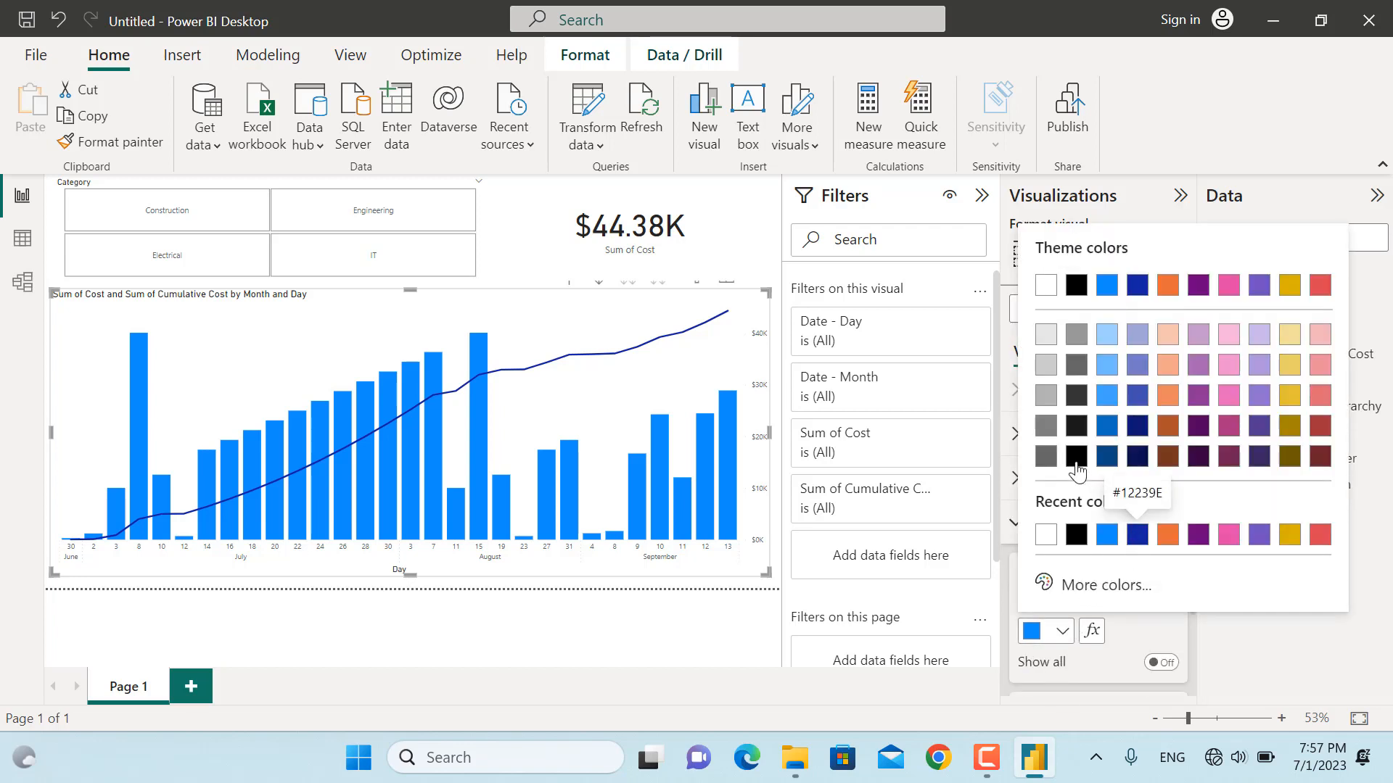
click(1137, 457)
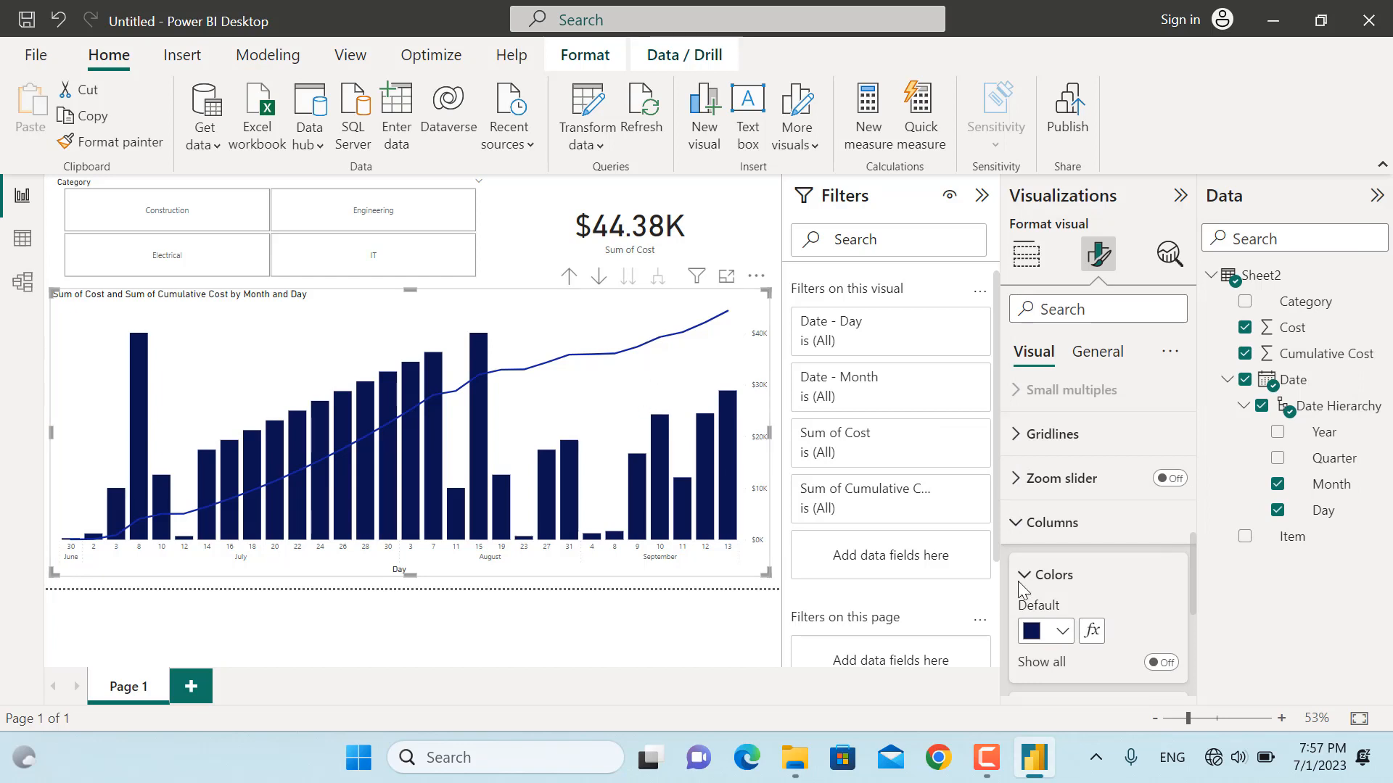
- Change the color of the chart's Sum of Cumulative Cost line to gold
scroll(1022, 584, down, 3)
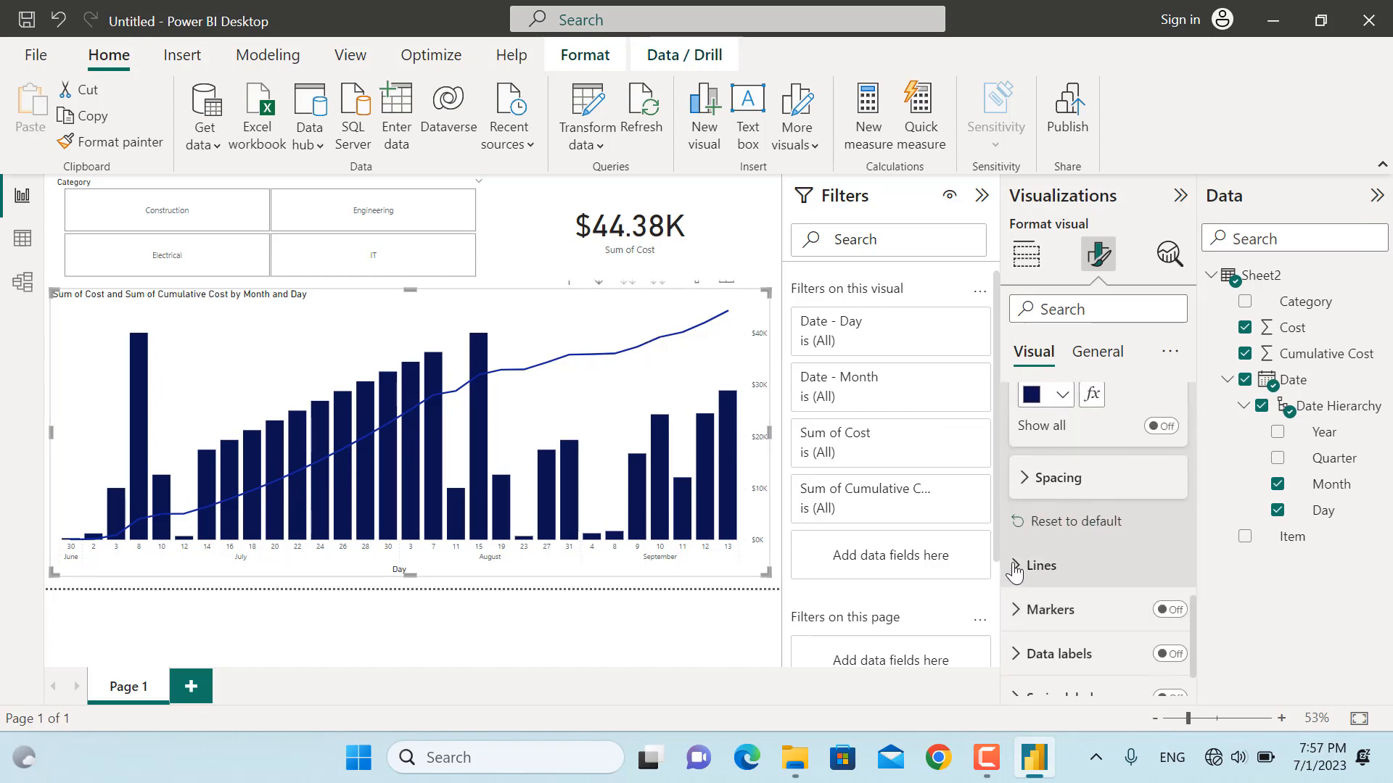
click(1012, 573)
scroll(1095, 605, down, 2)
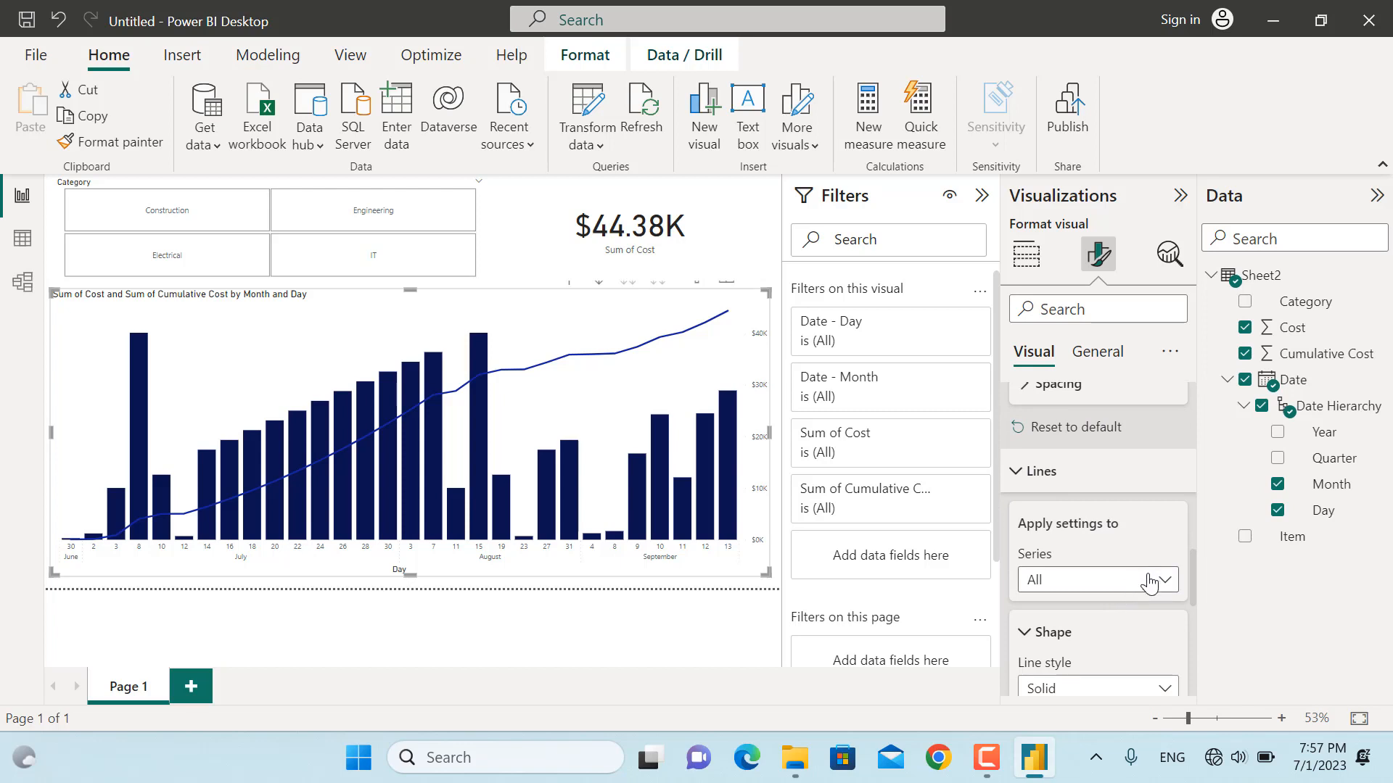
scroll(1131, 591, down, 2)
scroll(1139, 616, down, 4)
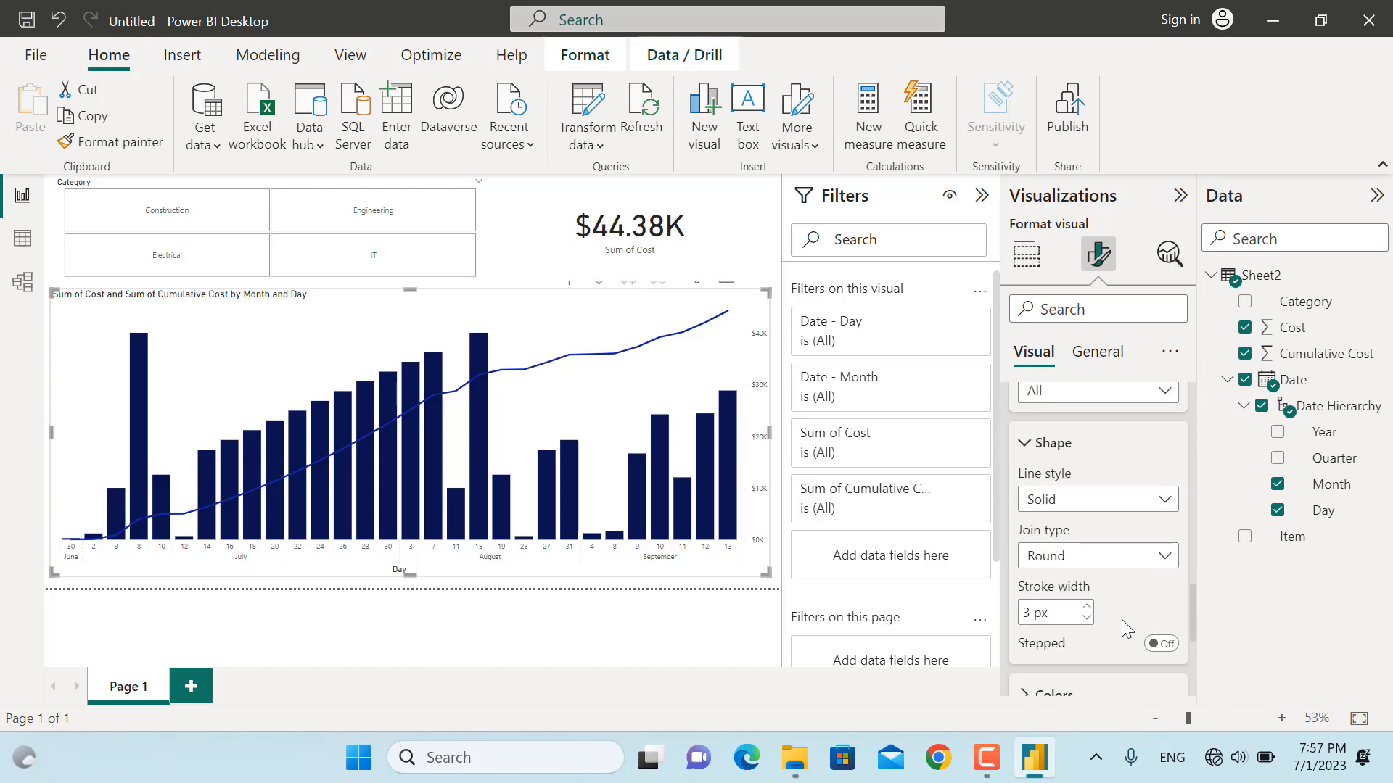
click(1031, 613)
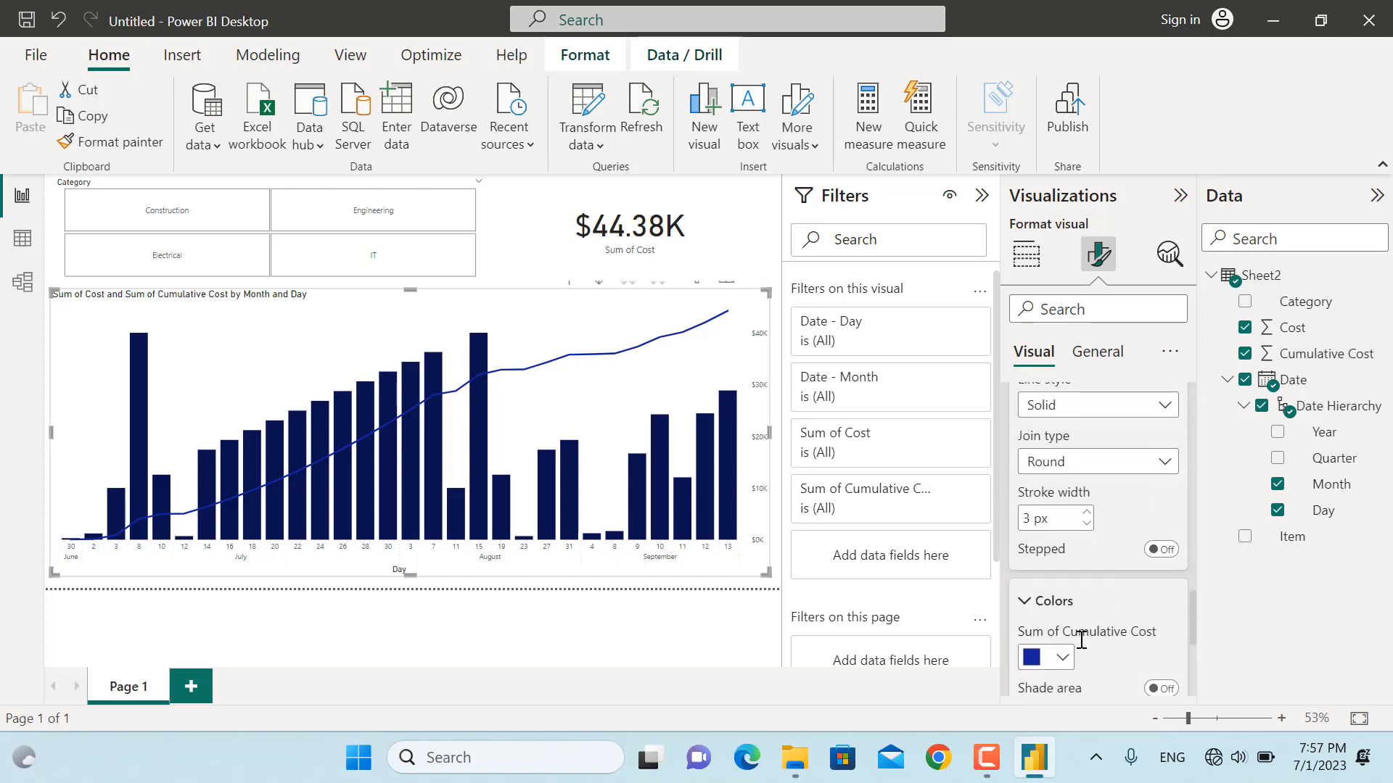
click(1060, 657)
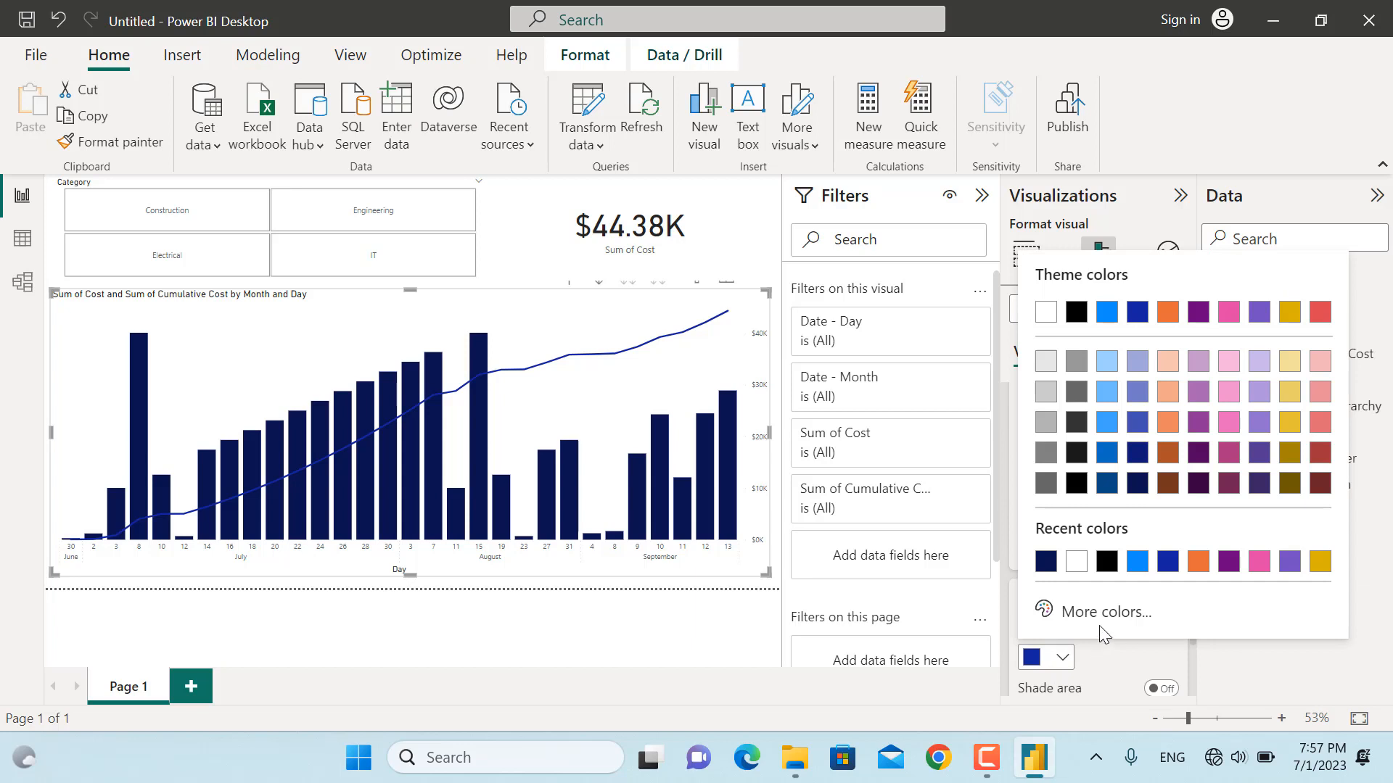
click(1319, 569)
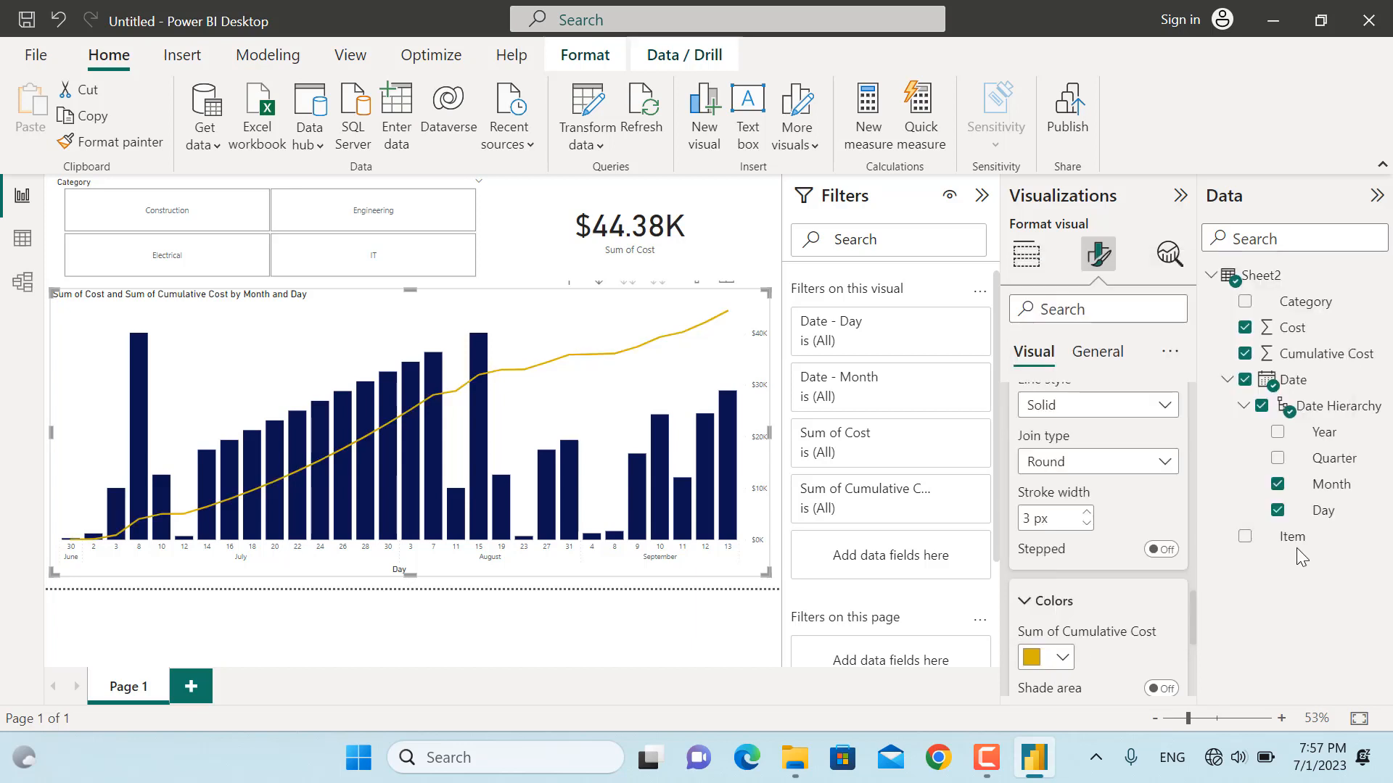
- Set the cumulative cost line's stroke width to 7 px and deselect the chart
click(1087, 513)
click(1087, 512)
click(1087, 512)
click(1087, 513)
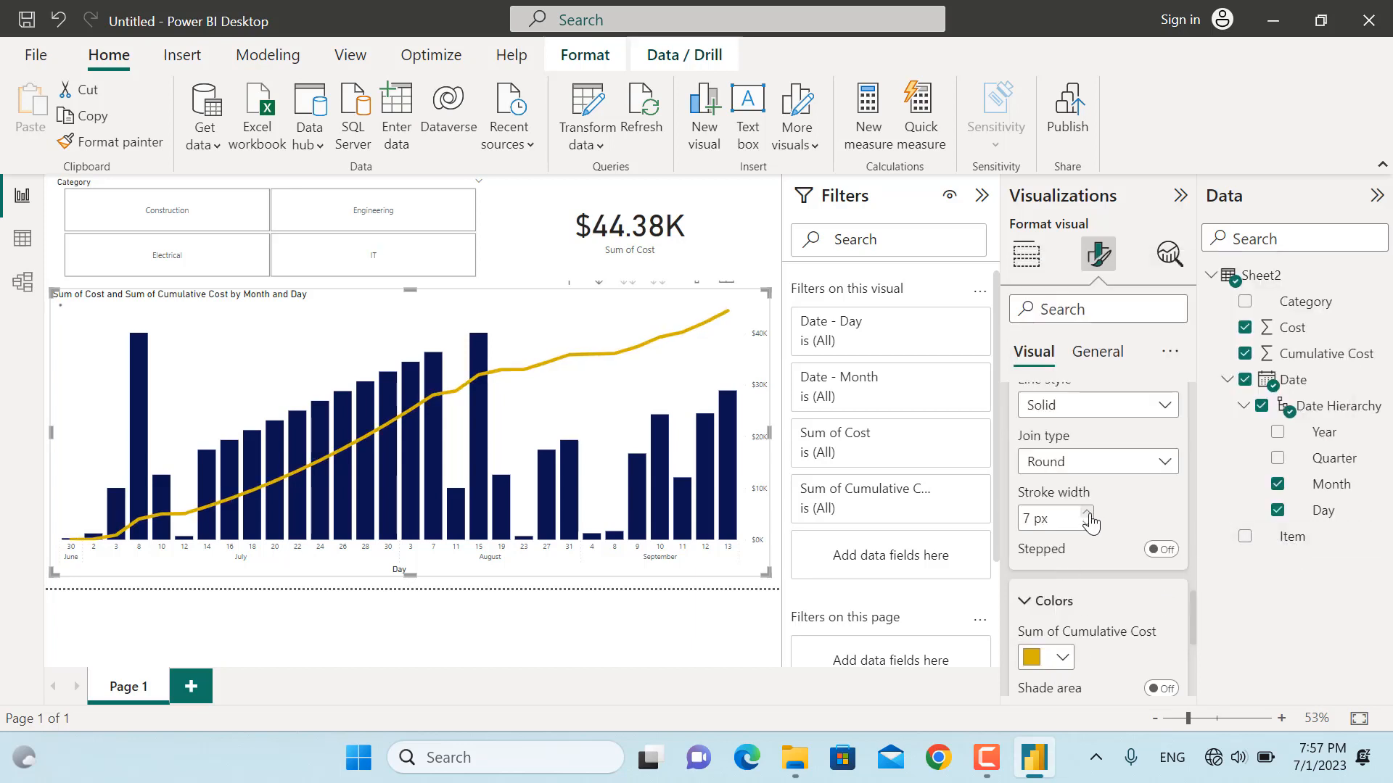
click(744, 636)
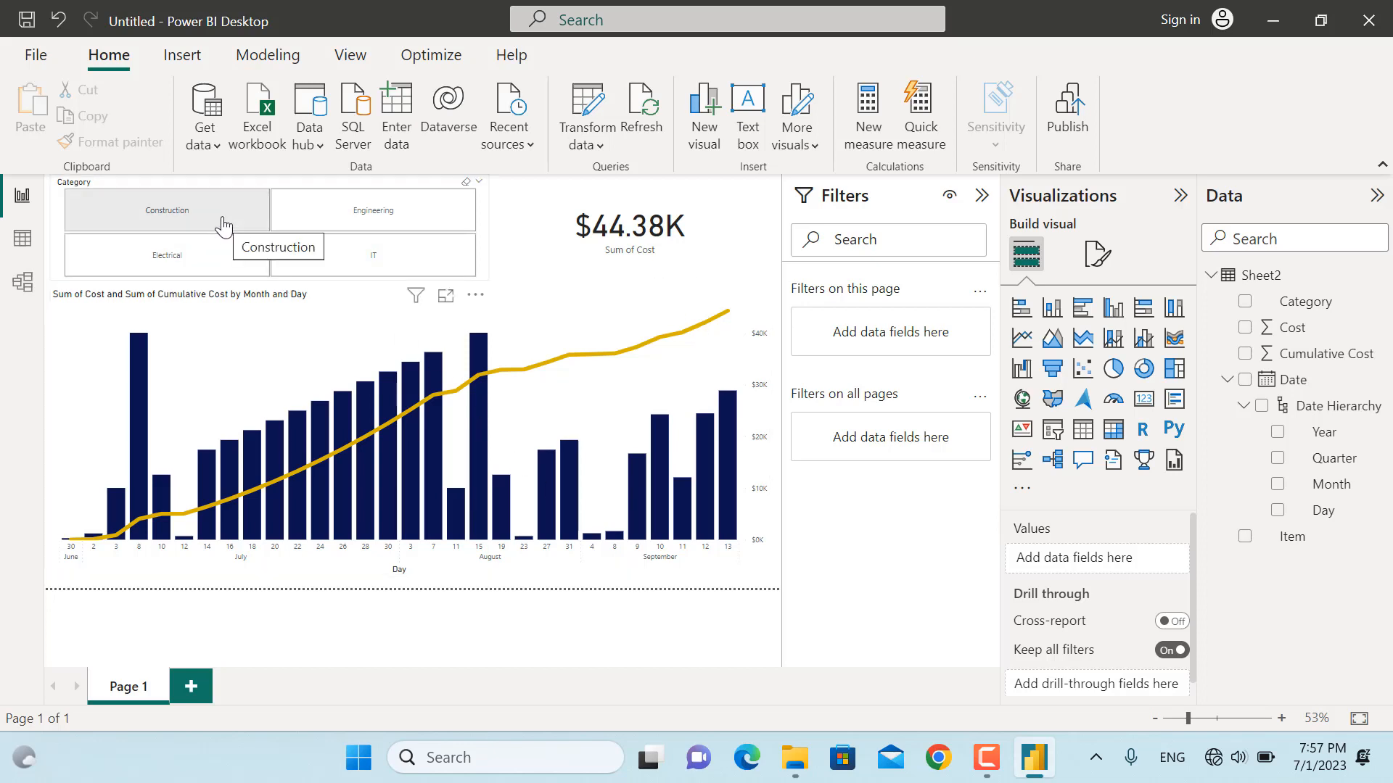
- Filter the report to the Construction category with the Category slicer
click(223, 226)
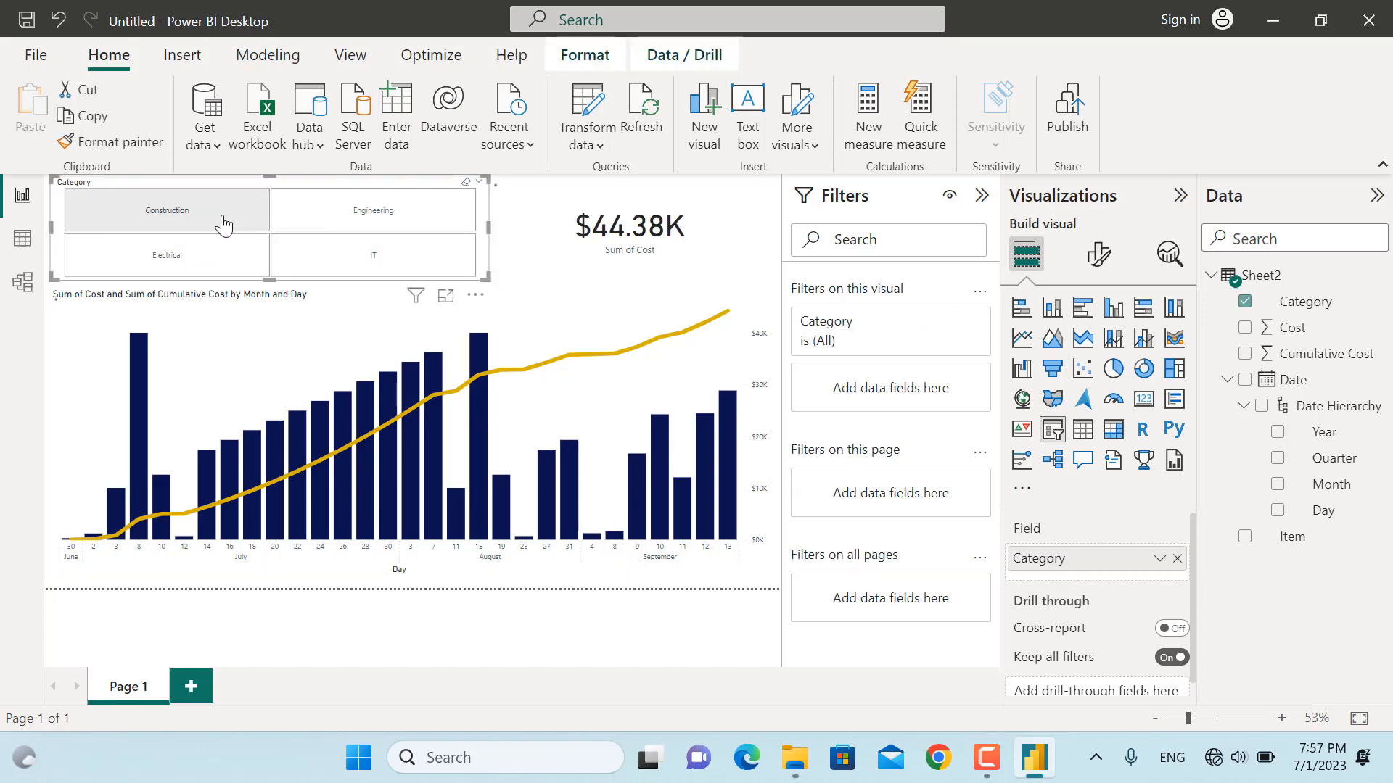
click(223, 227)
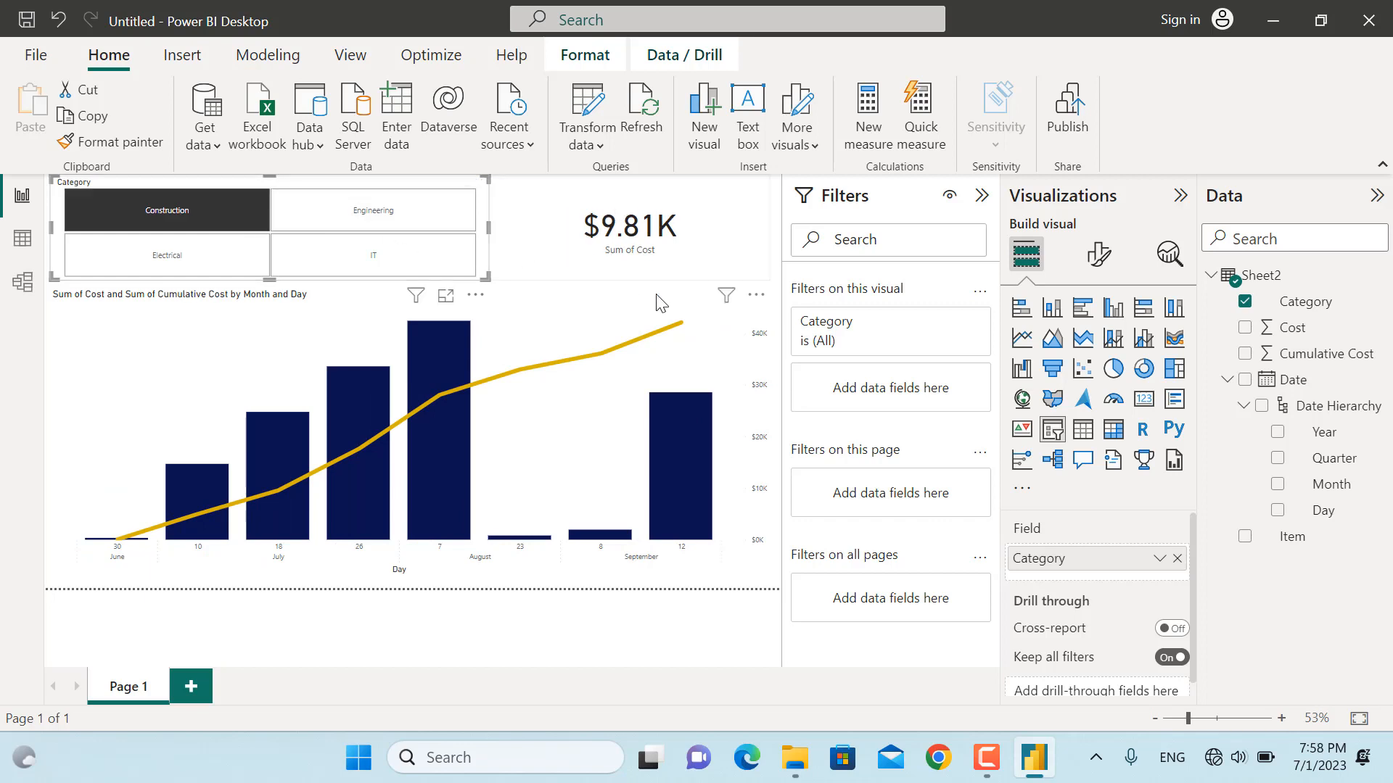